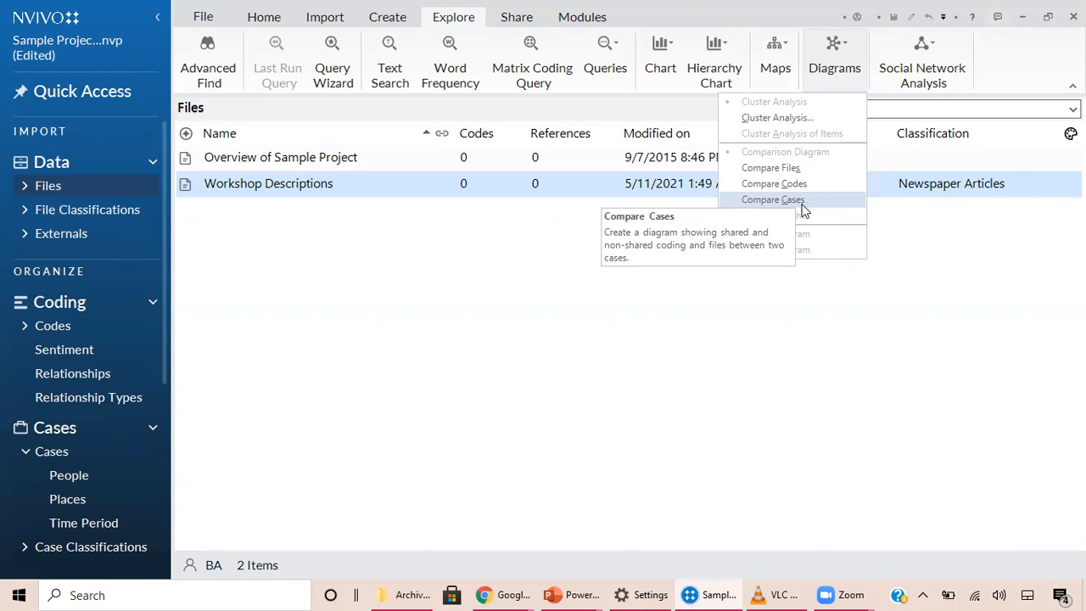
Create a case comparison diagram of Cedar Island and Harkers Island from the Down East Communities under Carteret County in Places.
{"action": "left_click", "coordinate": [803, 206]}
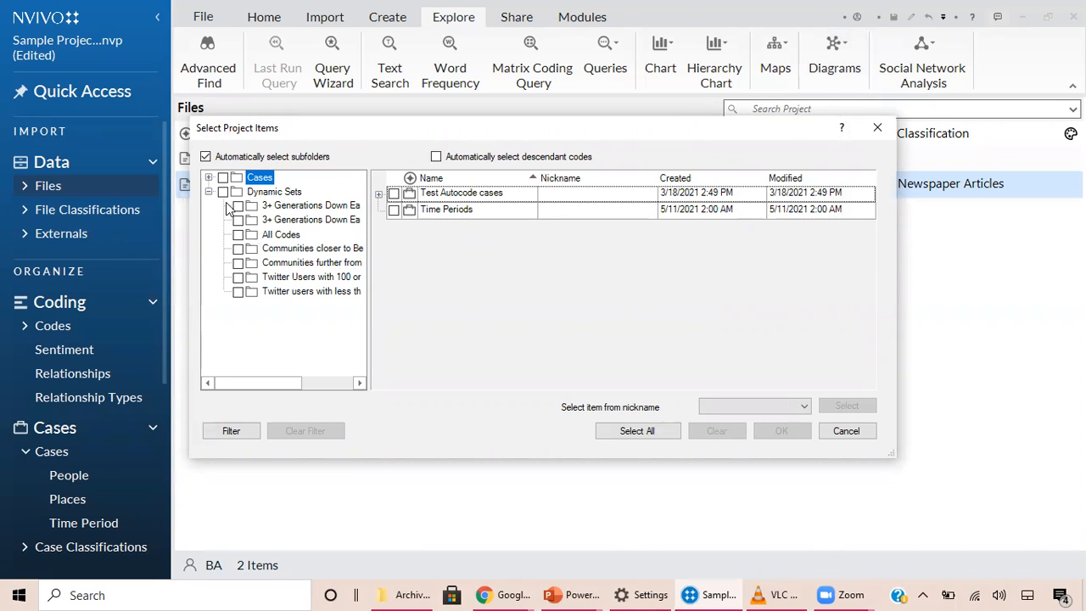
{"action": "left_click", "coordinate": [208, 178]}
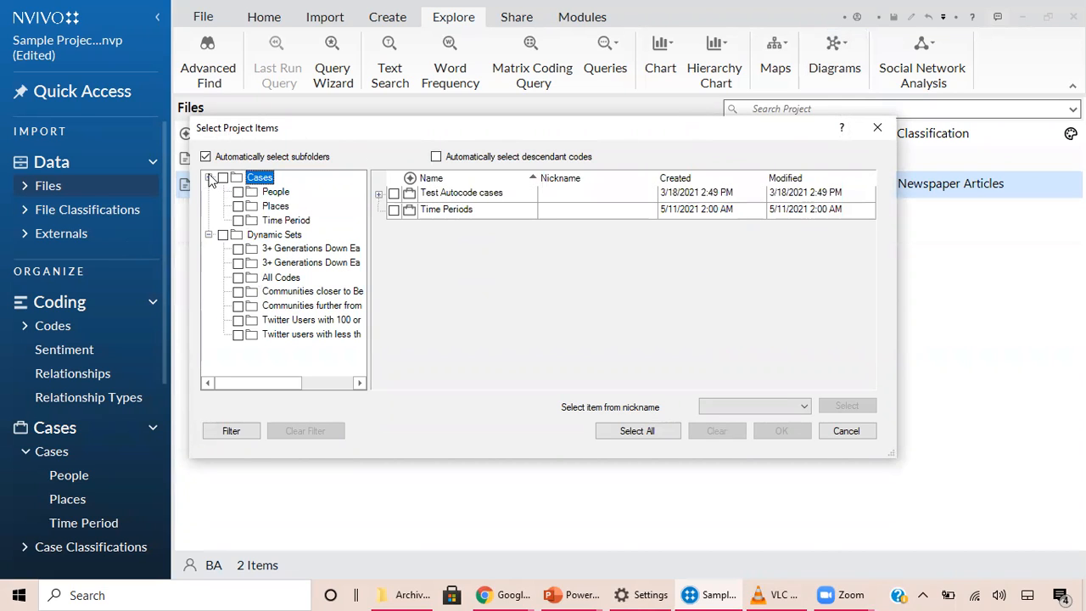
{"action": "left_click", "coordinate": [278, 209]}
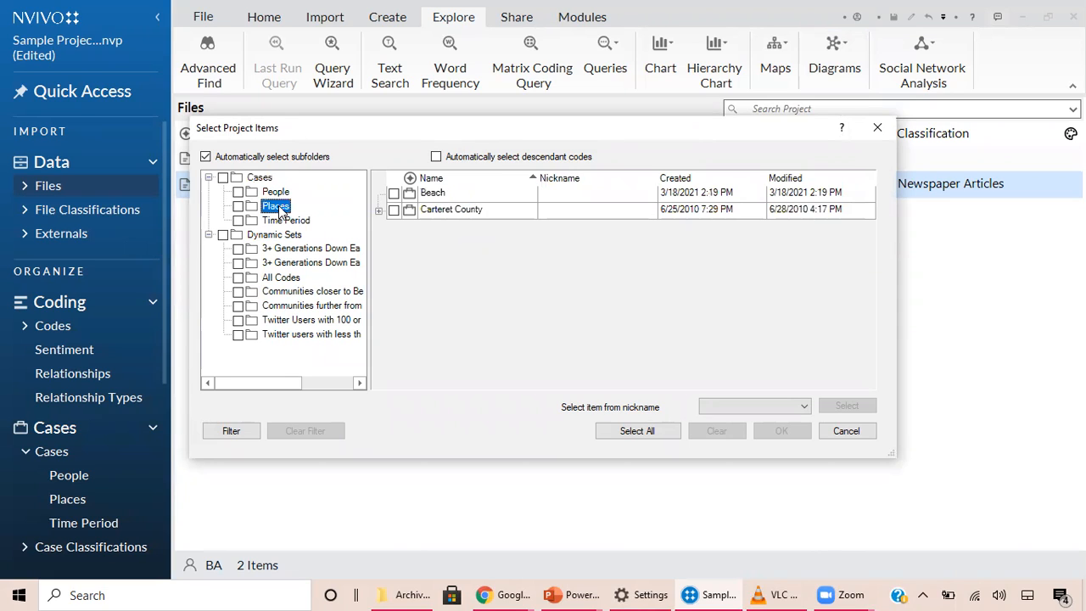
{"action": "left_click", "coordinate": [379, 210]}
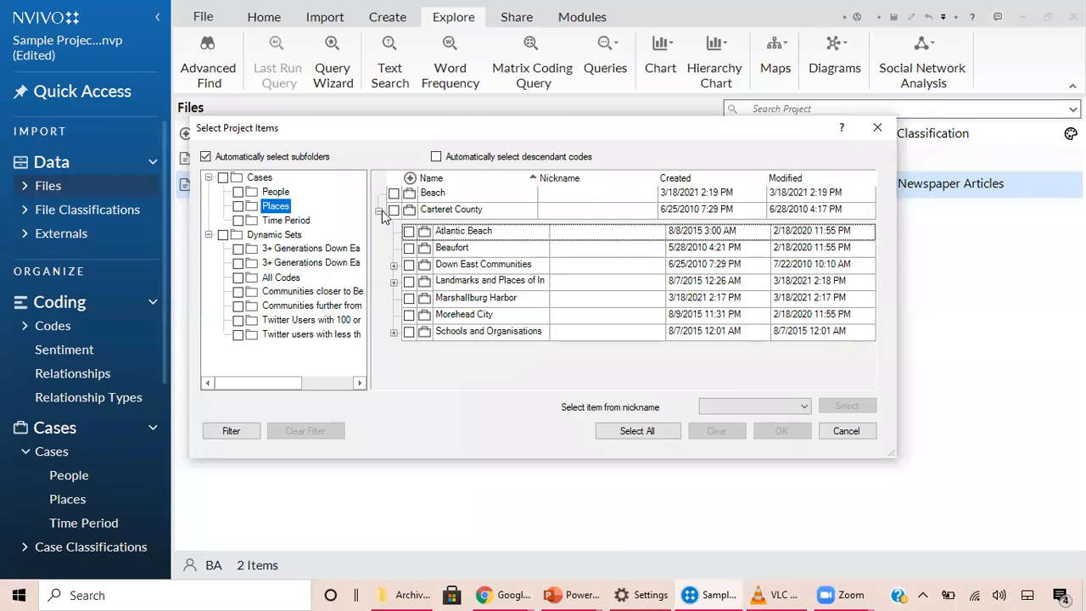
{"action": "left_click", "coordinate": [394, 266]}
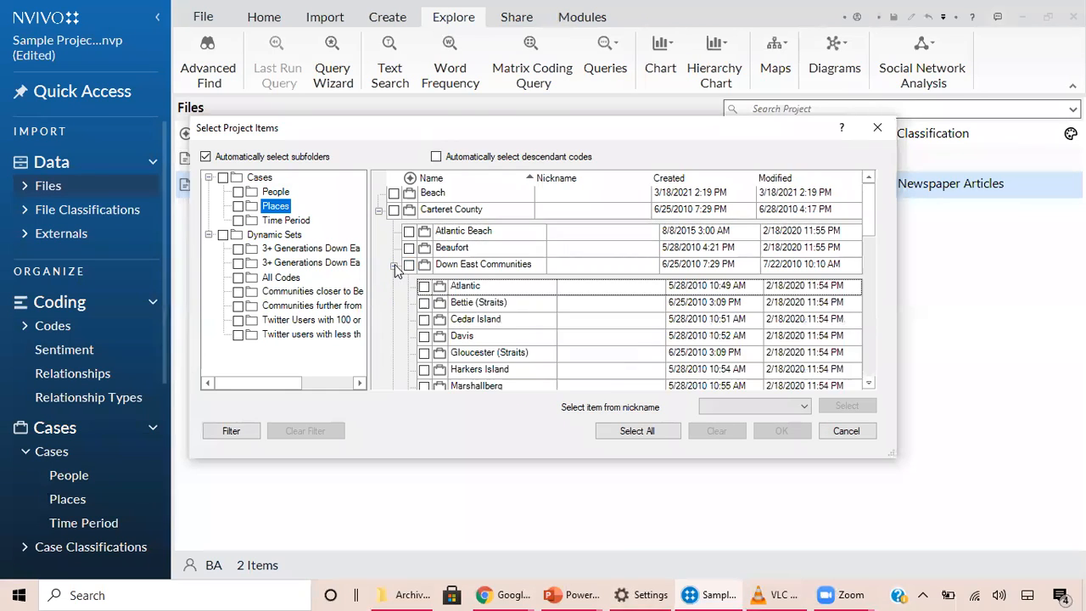
{"action": "left_click", "coordinate": [424, 320]}
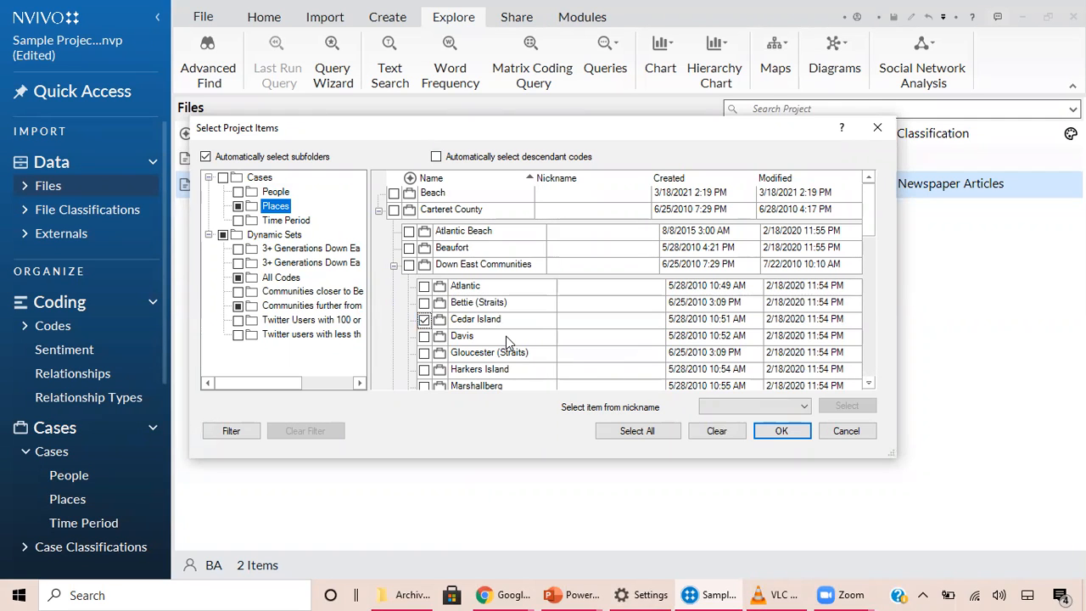
{"action": "scroll", "coordinate": [507, 337], "scroll_direction": "down", "scroll_amount": 2}
{"action": "left_click", "coordinate": [425, 332]}
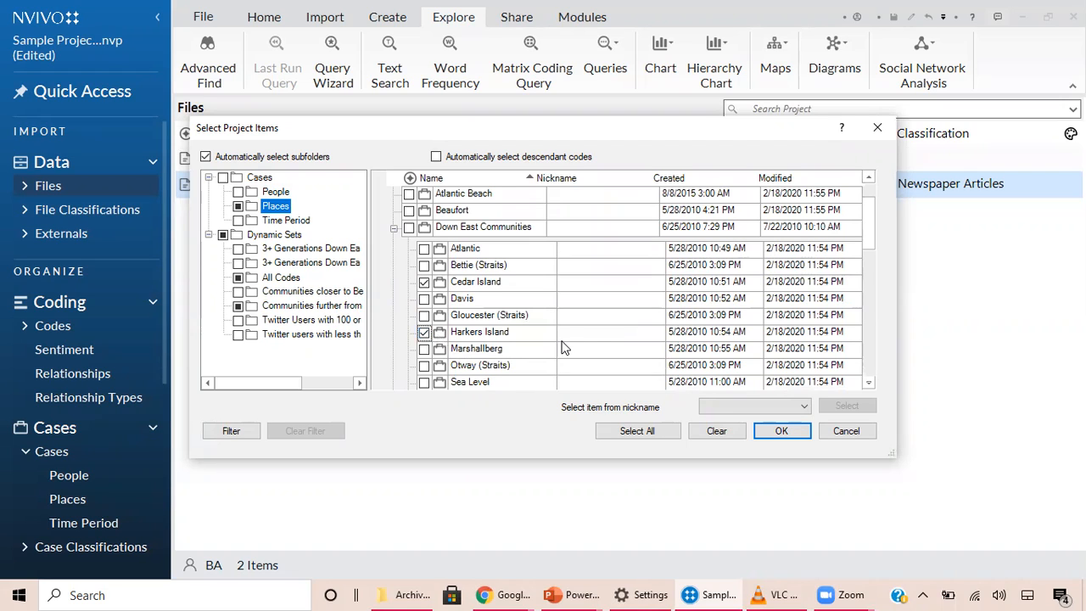
{"action": "left_click", "coordinate": [787, 434]}
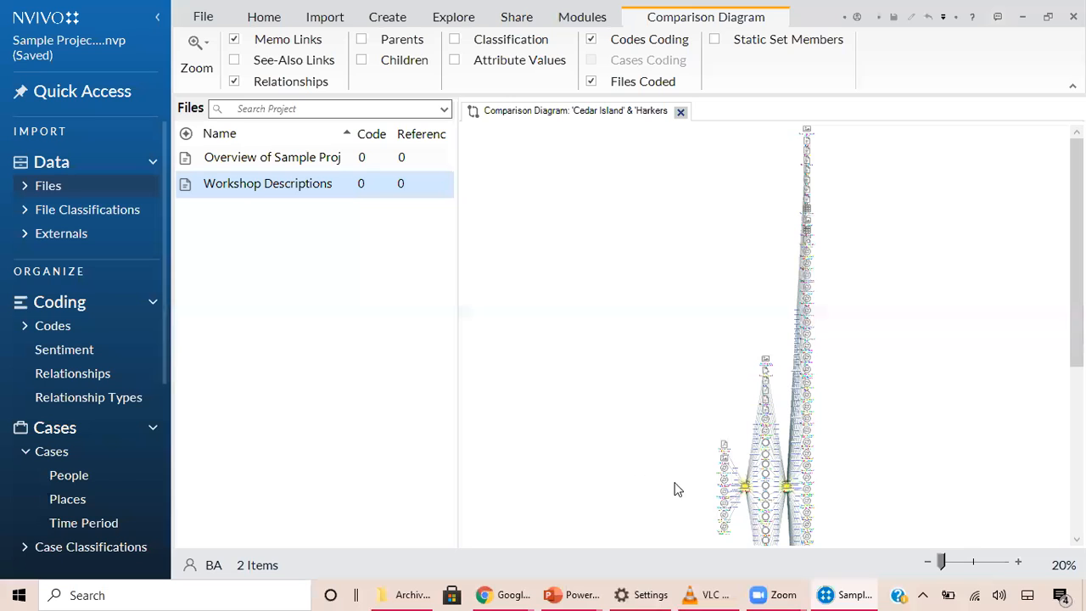
Enlarge the comparison diagram to 61% and examine the shared and unshared items around Cedar Island and Harkers Island.
{"action": "left_click_drag", "start_coordinate": [941, 562], "coordinate": [963, 565]}
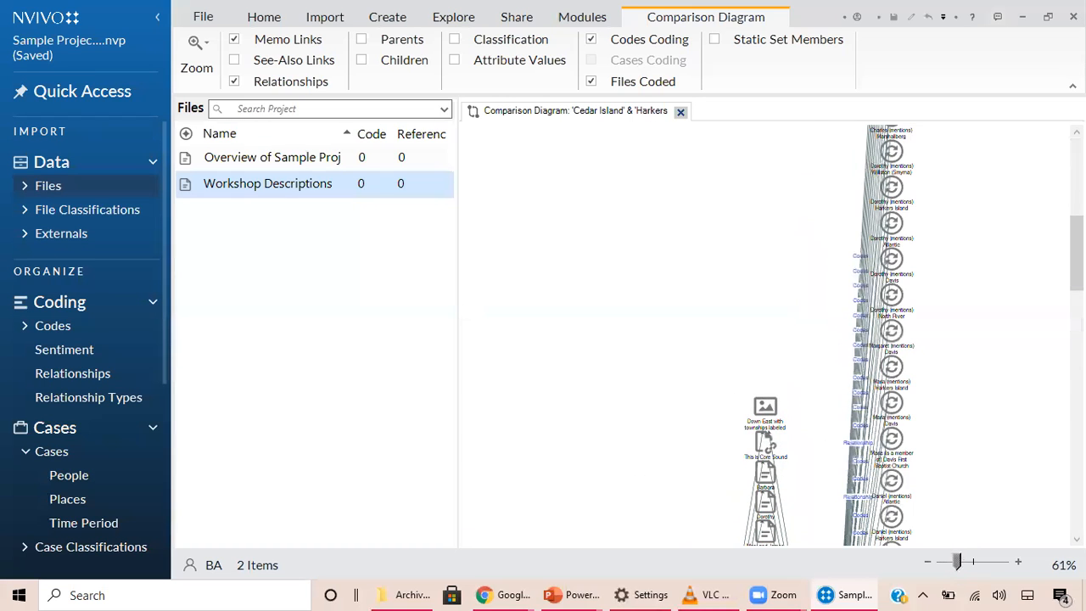
{"action": "left_click_drag", "start_coordinate": [1077, 255], "coordinate": [1077, 344]}
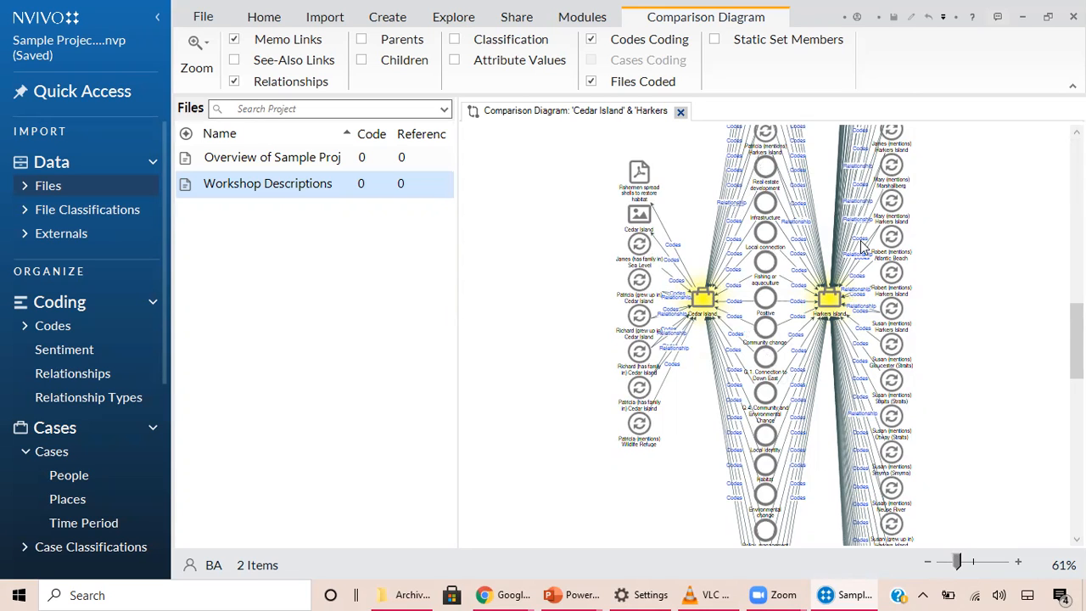
{"action": "mouse_move", "coordinate": [1077, 340]}
{"action": "left_mouse_down"}
{"action": "mouse_move", "coordinate": [1077, 174]}
{"action": "mouse_move", "coordinate": [1077, 485]}
{"action": "mouse_move", "coordinate": [1077, 325]}
{"action": "left_mouse_up"}
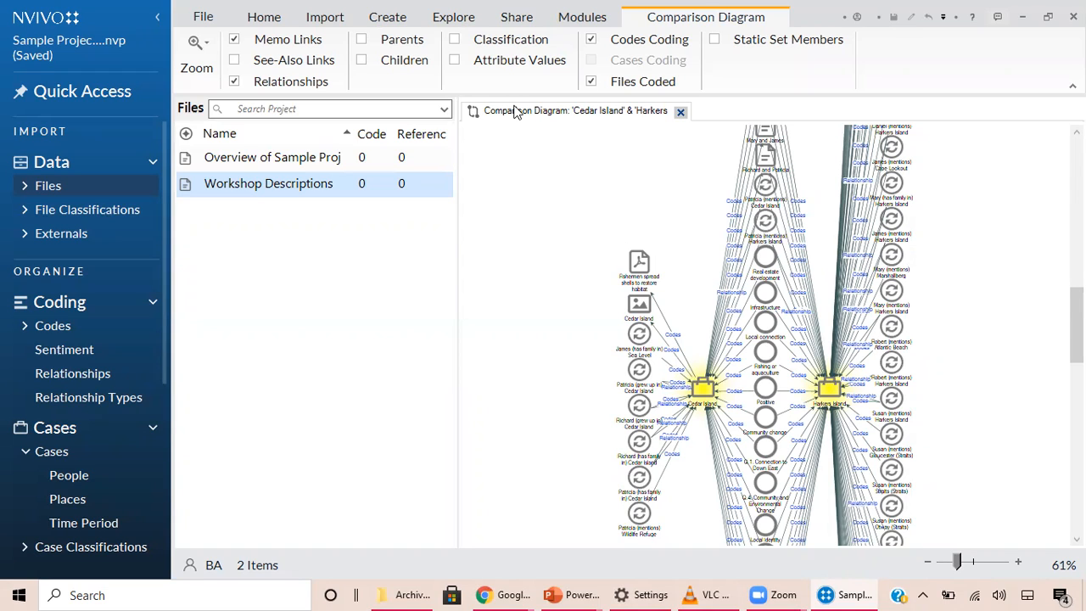
{"action": "key", "text": "alt+Tab"}
{"action": "right_click", "coordinate": [503, 228]}
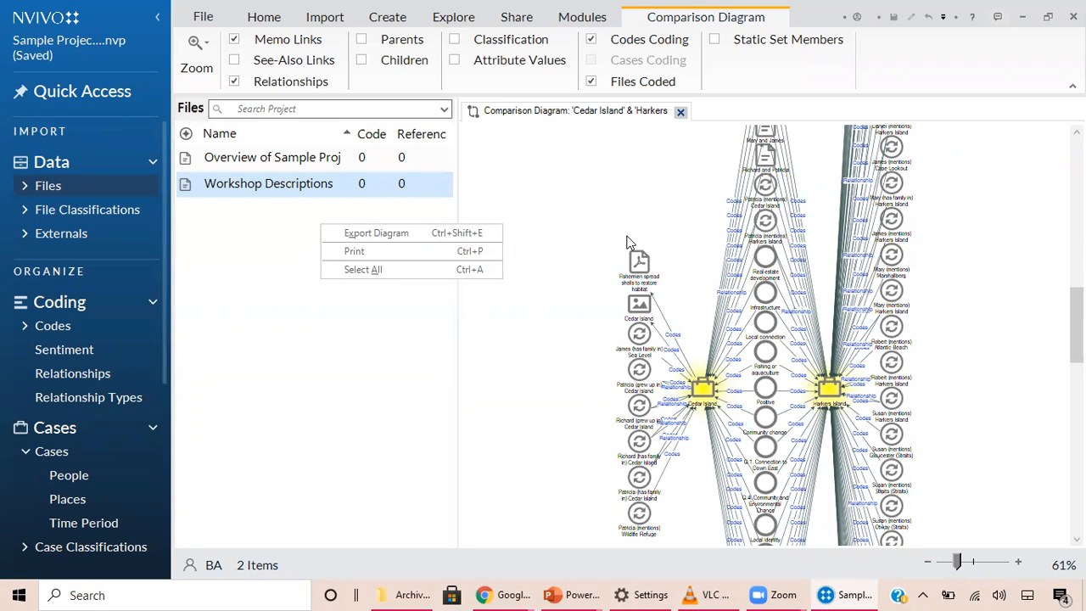
{"action": "right_click", "coordinate": [558, 242]}
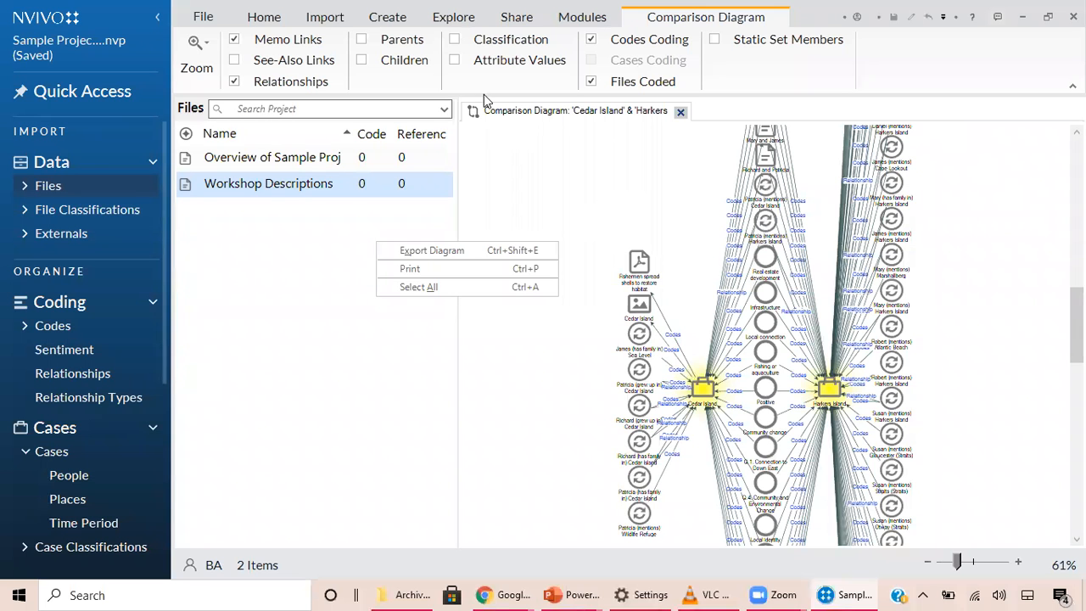
Start a word frequency query and restrict its search to the Interviews folder under Files.
{"action": "left_click", "coordinate": [454, 18]}
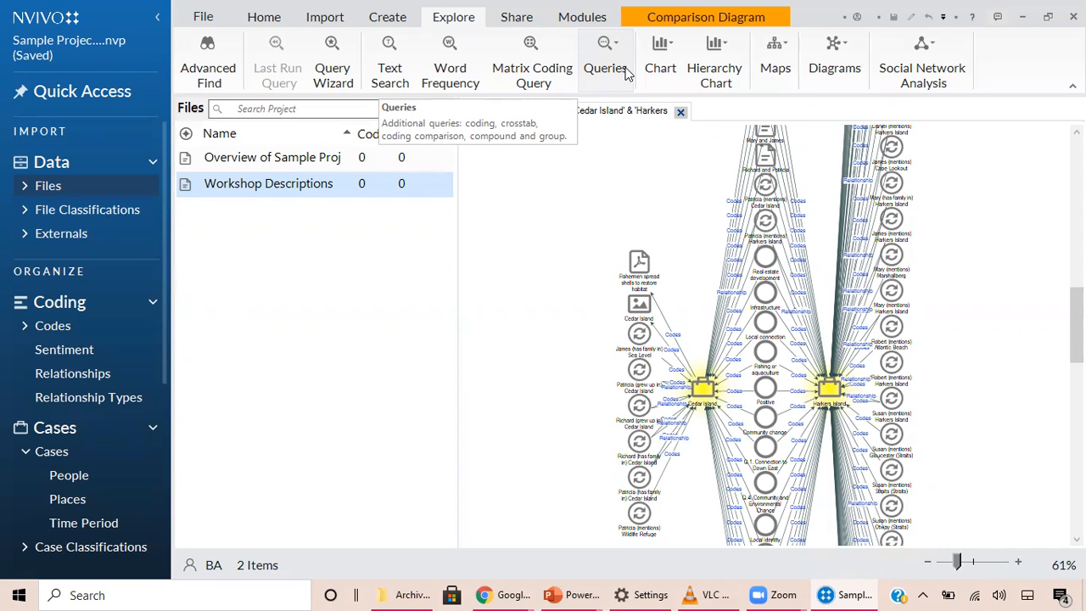
{"action": "left_click", "coordinate": [450, 70]}
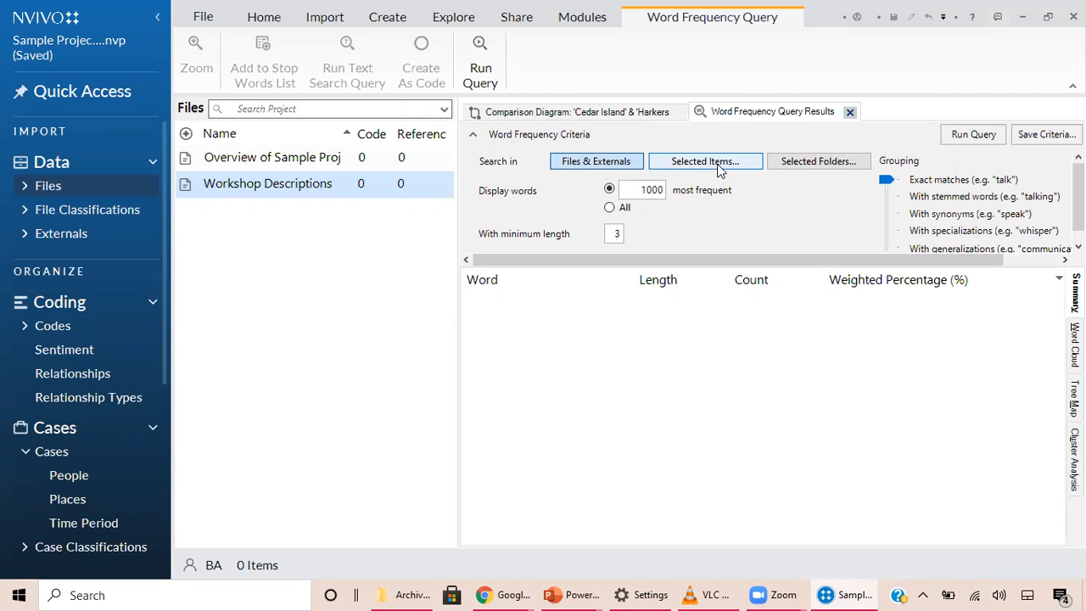
{"action": "left_click", "coordinate": [790, 165]}
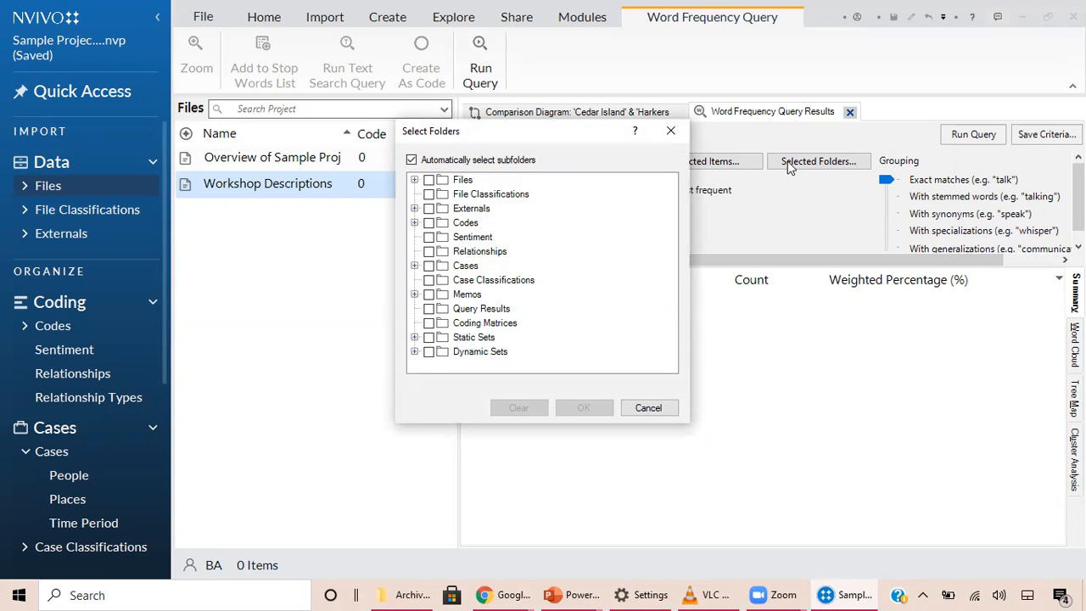
{"action": "left_click", "coordinate": [414, 179]}
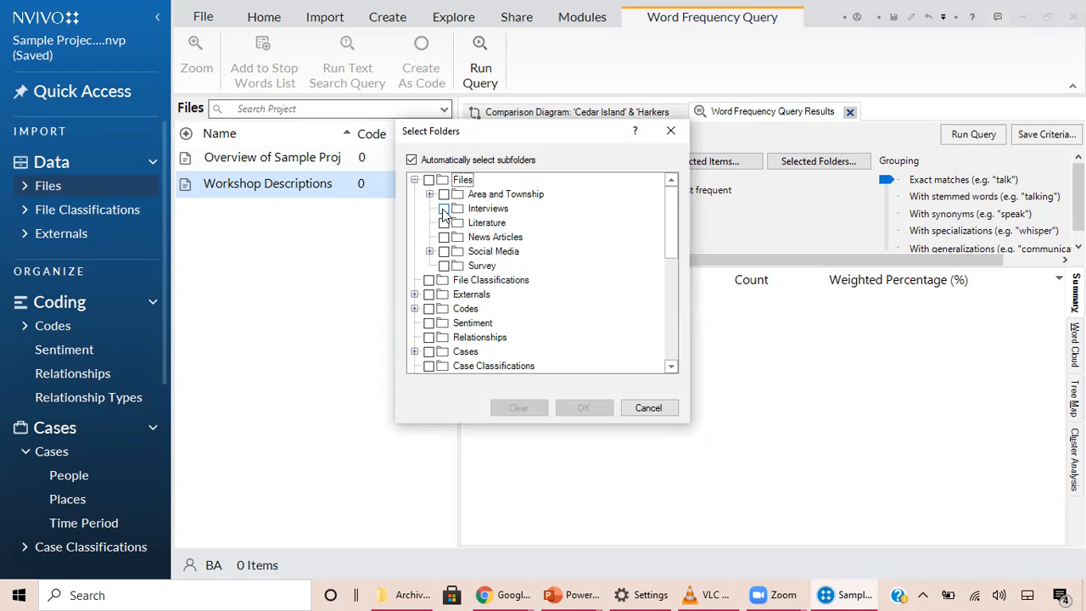
{"action": "left_click", "coordinate": [443, 210]}
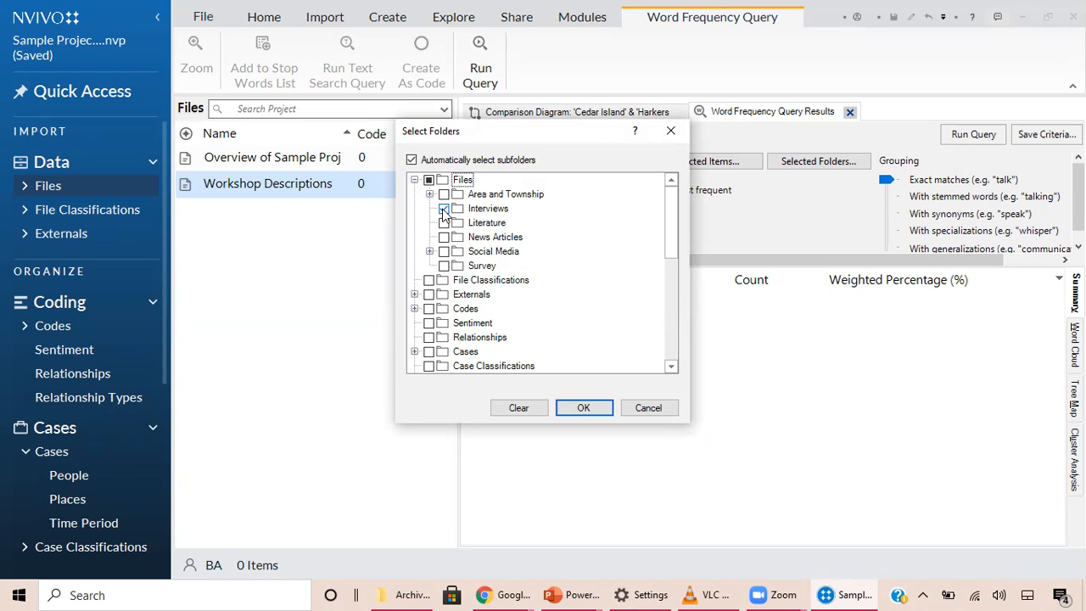
{"action": "left_click", "coordinate": [571, 409]}
Limit the query to the 10 most frequent words with a minimum length of 4, run it and review the word list.
{"action": "double_click", "coordinate": [648, 190]}
{"action": "key", "text": "BackSpace"}
{"action": "type", "text": "10"}
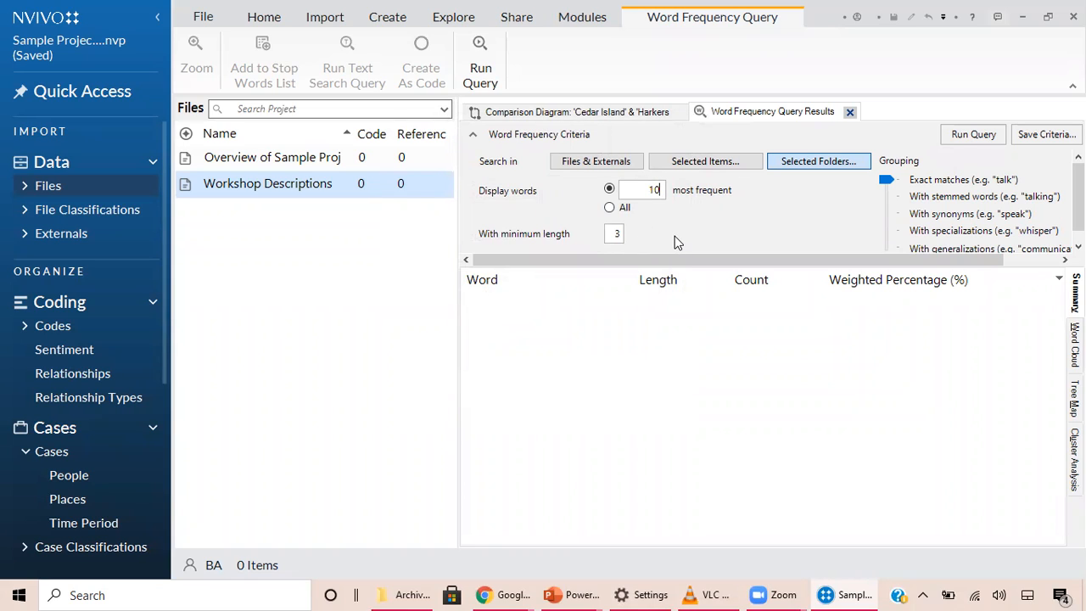
{"action": "left_click", "coordinate": [617, 233]}
{"action": "type", "text": "4"}
{"action": "left_click", "coordinate": [961, 140]}
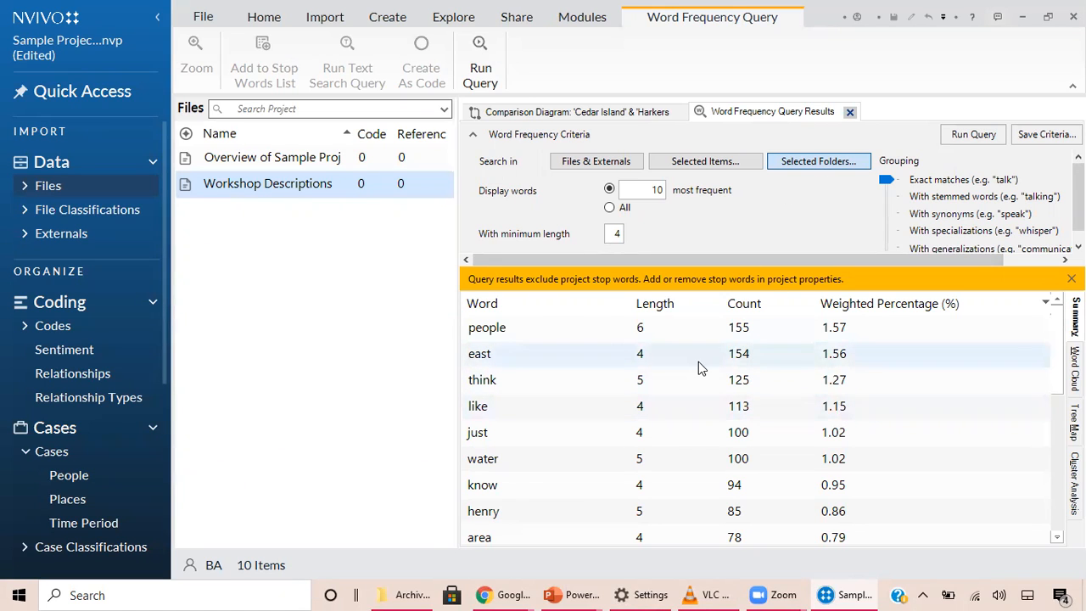
{"action": "scroll", "coordinate": [698, 361], "scroll_direction": "down", "scroll_amount": 1}
{"action": "scroll", "coordinate": [698, 362], "scroll_direction": "down", "scroll_amount": 1}
{"action": "scroll", "coordinate": [698, 361], "scroll_direction": "up", "scroll_amount": 1}
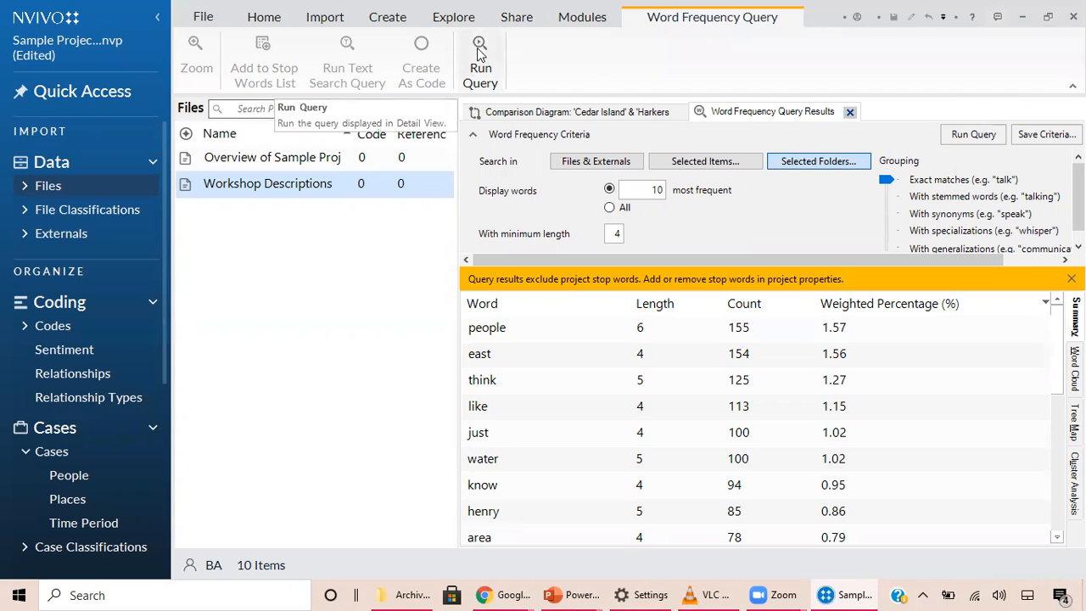
Run a word frequency query on the Beaufort case under Carteret County in Places.
{"action": "left_click", "coordinate": [195, 3]}
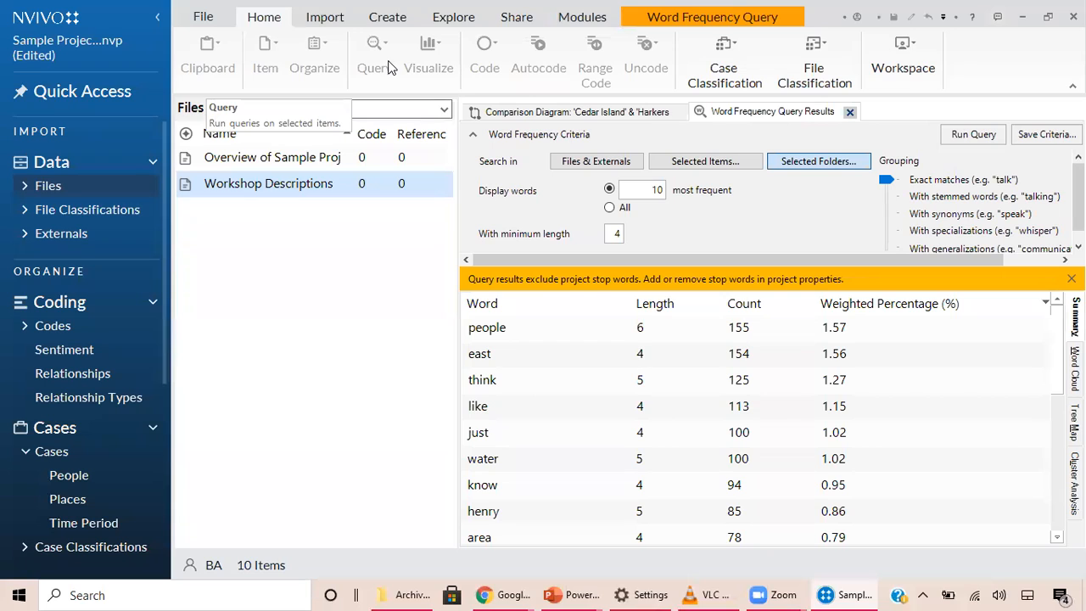
{"action": "left_click", "coordinate": [77, 213]}
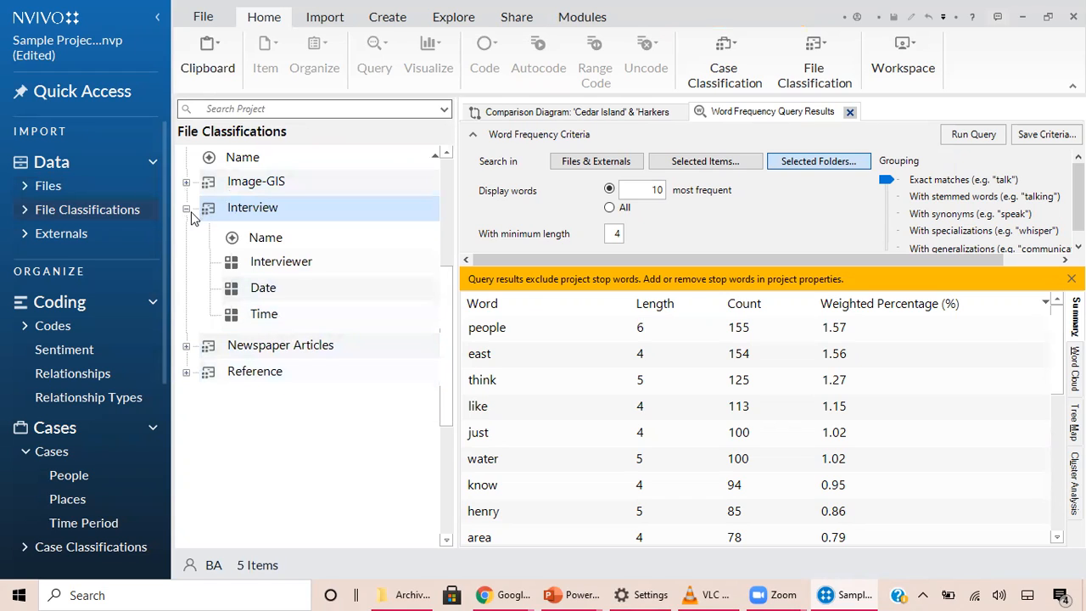
{"action": "left_click", "coordinate": [60, 499]}
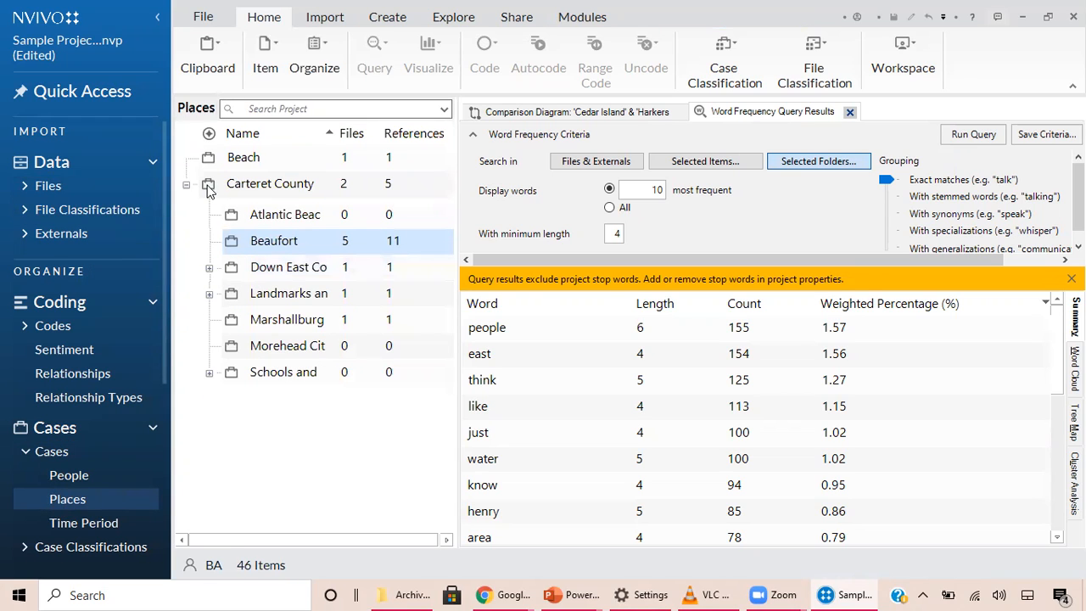
{"action": "left_click", "coordinate": [294, 245]}
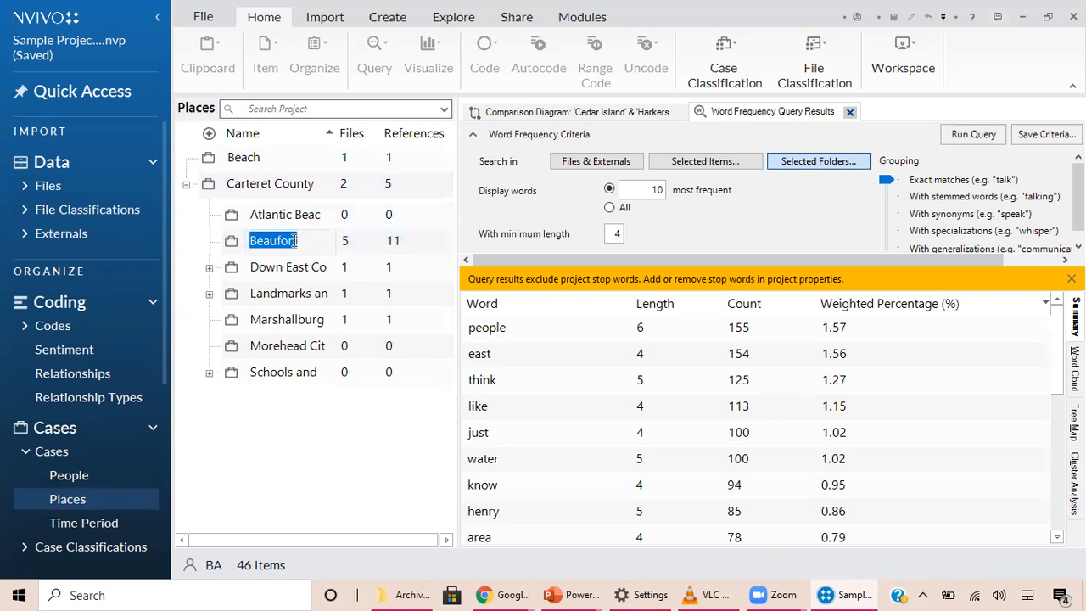
{"action": "left_click", "coordinate": [331, 241]}
{"action": "left_click", "coordinate": [361, 246]}
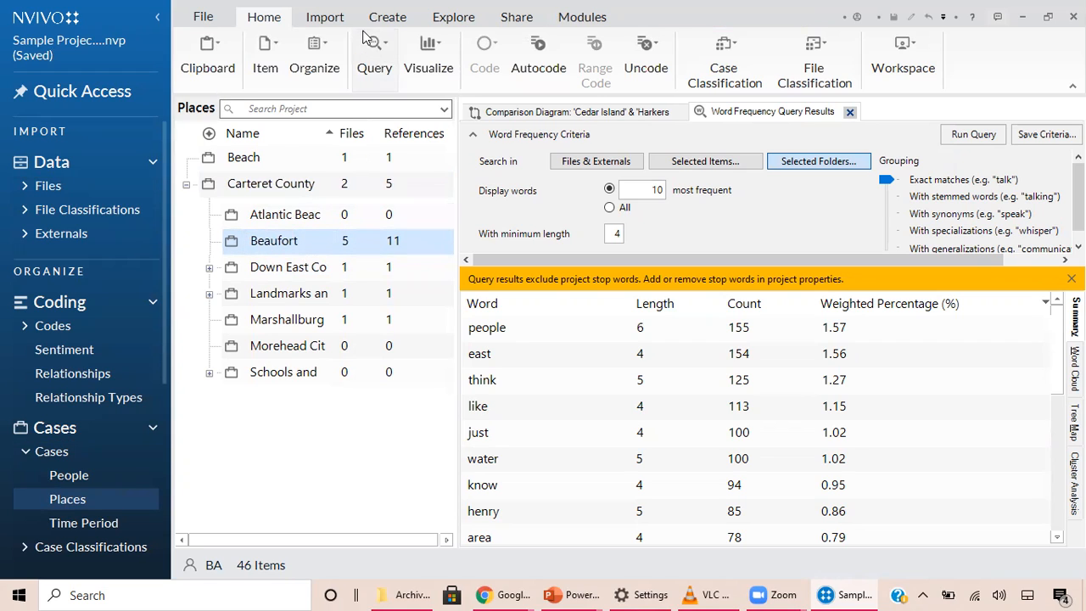
{"action": "left_click", "coordinate": [384, 70]}
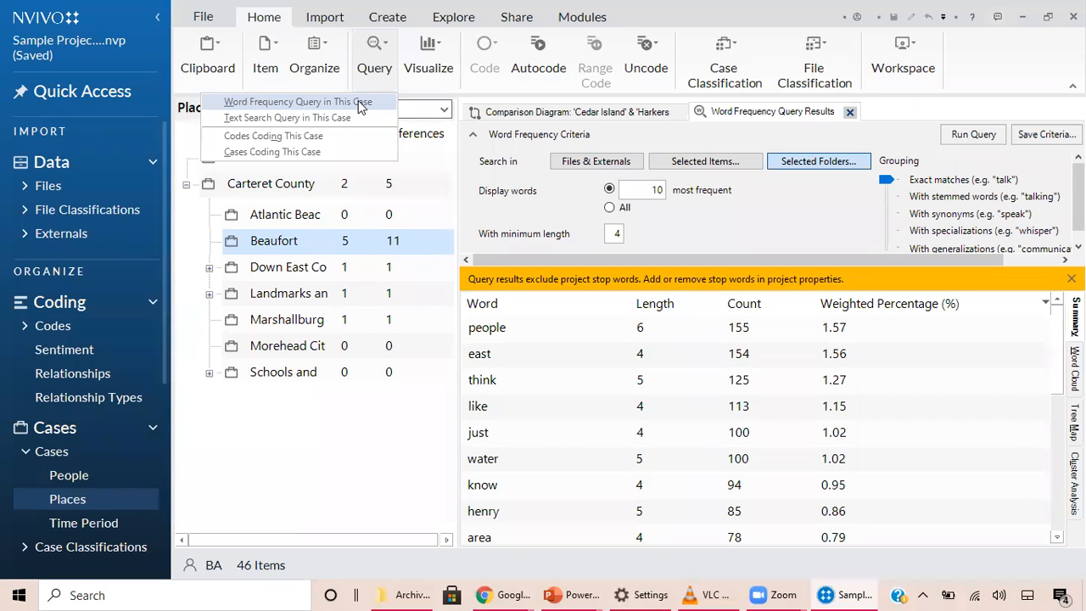
{"action": "left_click", "coordinate": [360, 102]}
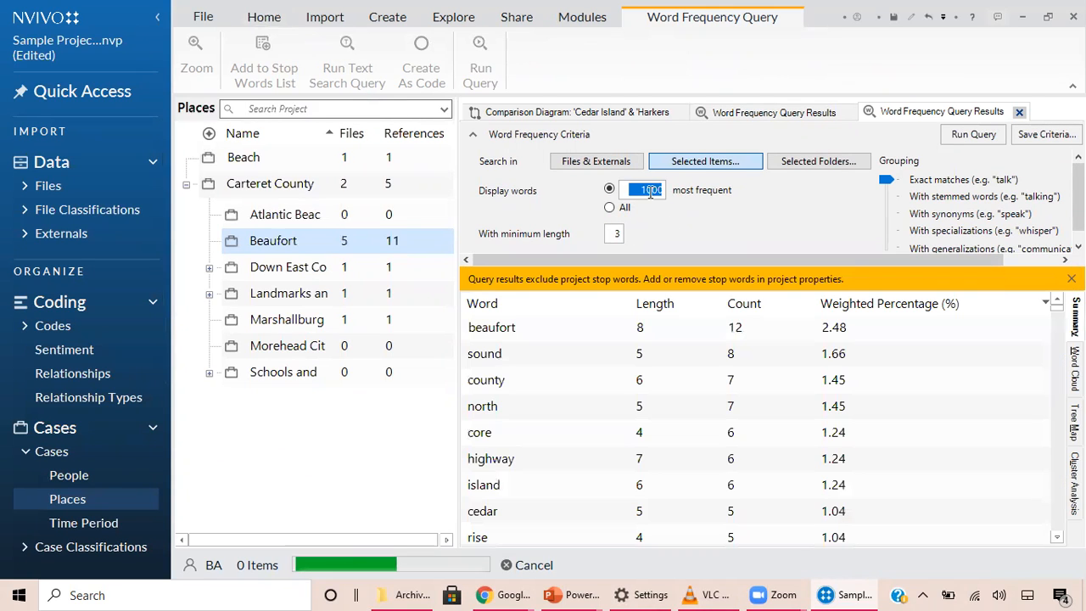
Rerun the Beaufort query for the 10 most frequent words with a minimum length of 4 and review the results.
{"action": "double_click", "coordinate": [650, 190]}
{"action": "type", "text": "10"}
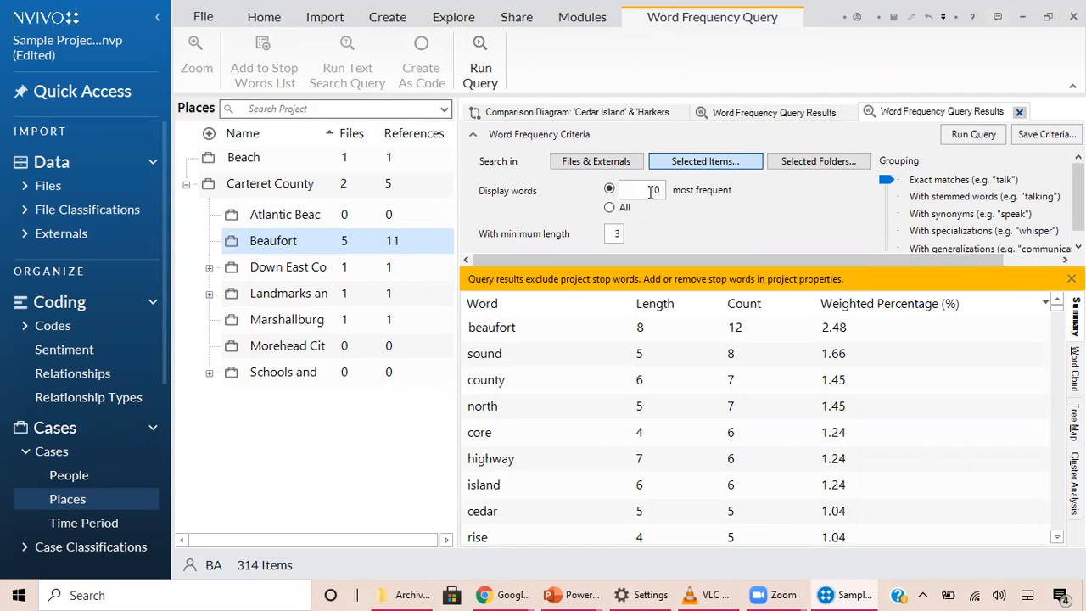
{"action": "double_click", "coordinate": [617, 233]}
{"action": "type", "text": "4"}
{"action": "left_click", "coordinate": [973, 134]}
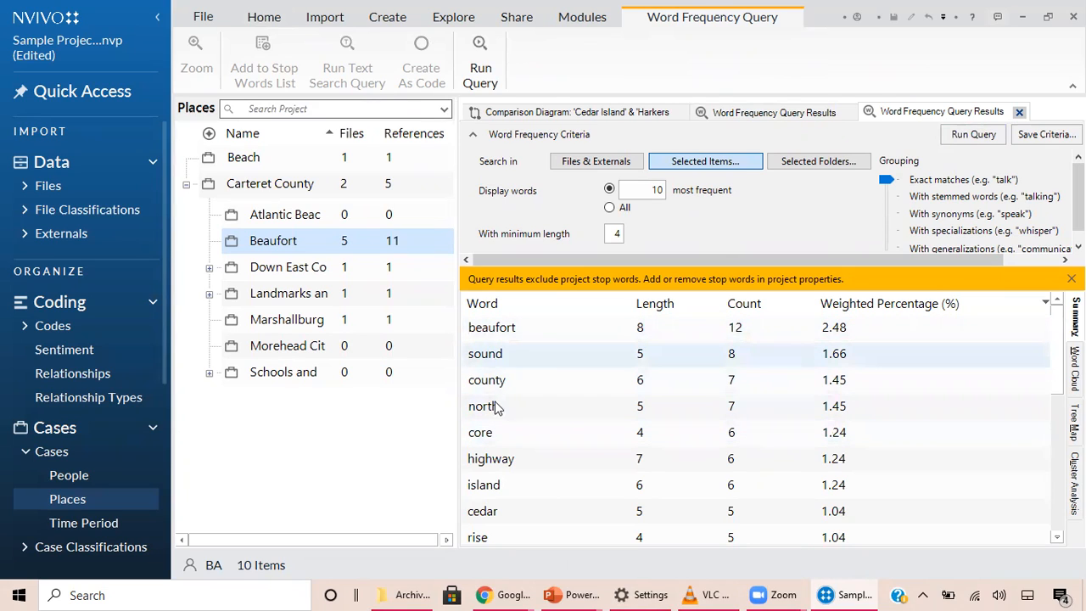
{"action": "scroll", "coordinate": [502, 466], "scroll_direction": "down", "scroll_amount": 2}
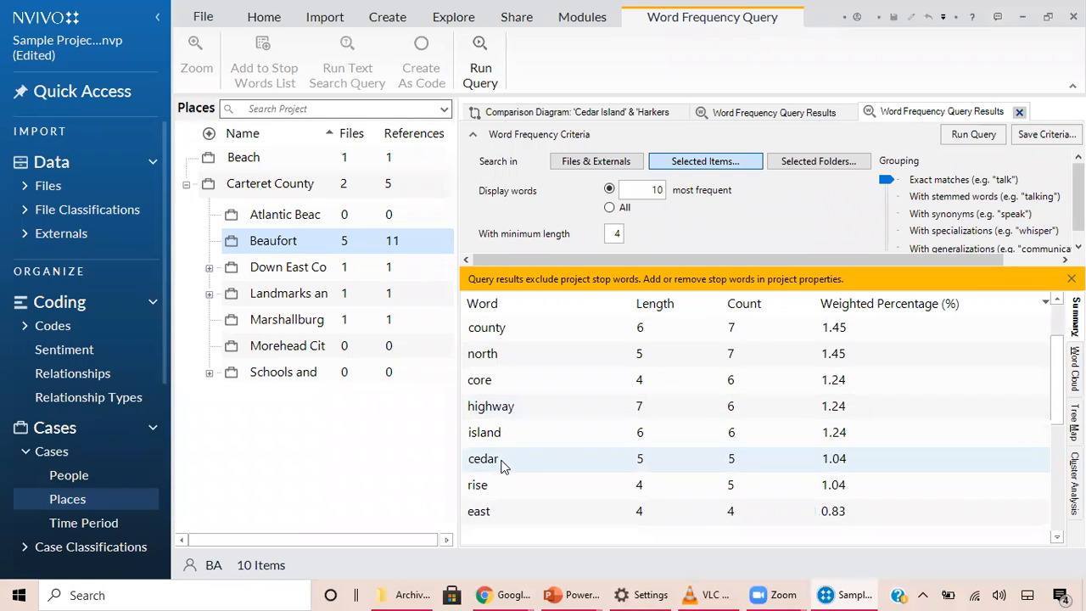
{"action": "scroll", "coordinate": [501, 466], "scroll_direction": "up", "scroll_amount": 2}
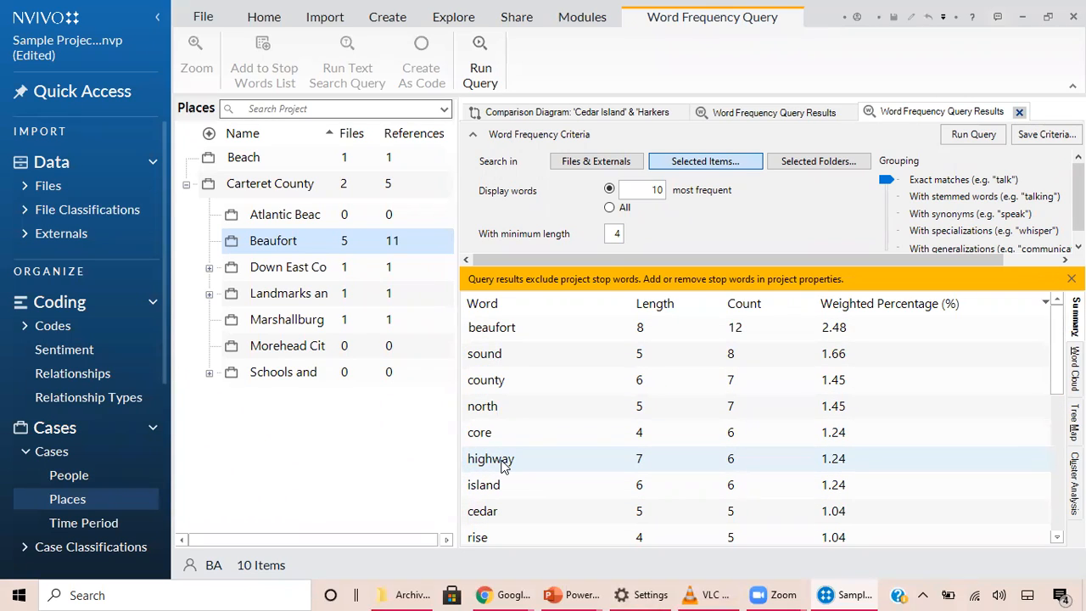
{"action": "scroll", "coordinate": [501, 466], "scroll_direction": "down", "scroll_amount": 1}
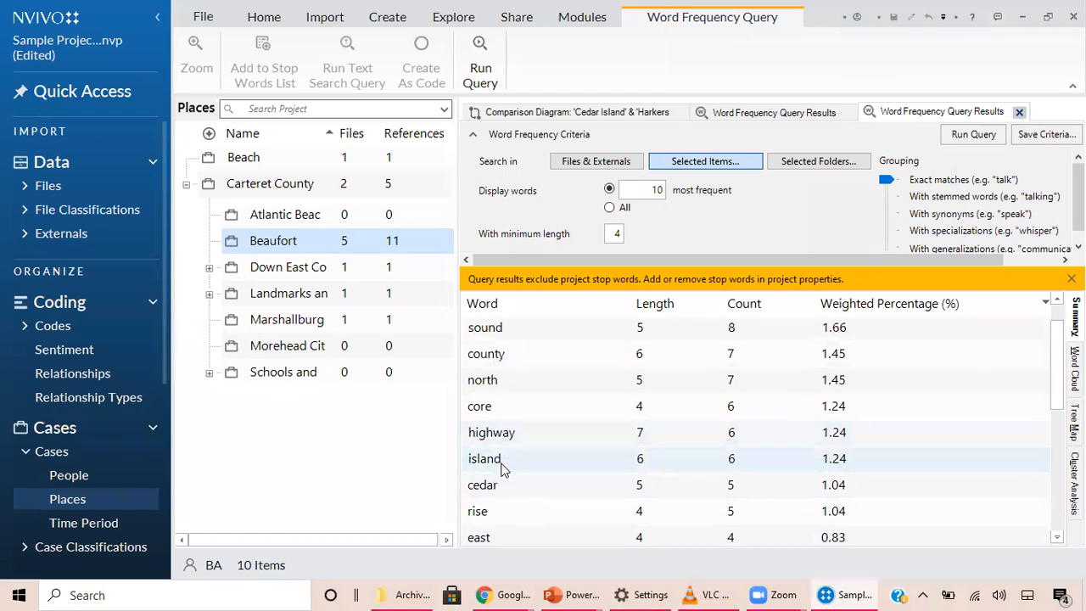
{"action": "scroll", "coordinate": [510, 527], "scroll_direction": "down", "scroll_amount": 2}
{"action": "scroll", "coordinate": [511, 527], "scroll_direction": "up", "scroll_amount": 3}
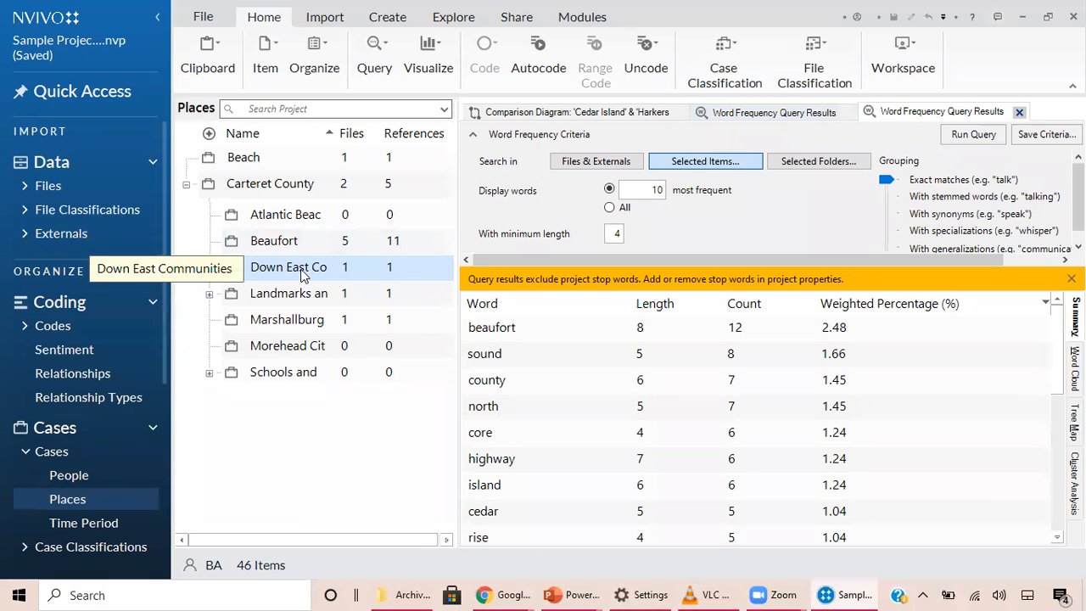
{"action": "left_click", "coordinate": [377, 66]}
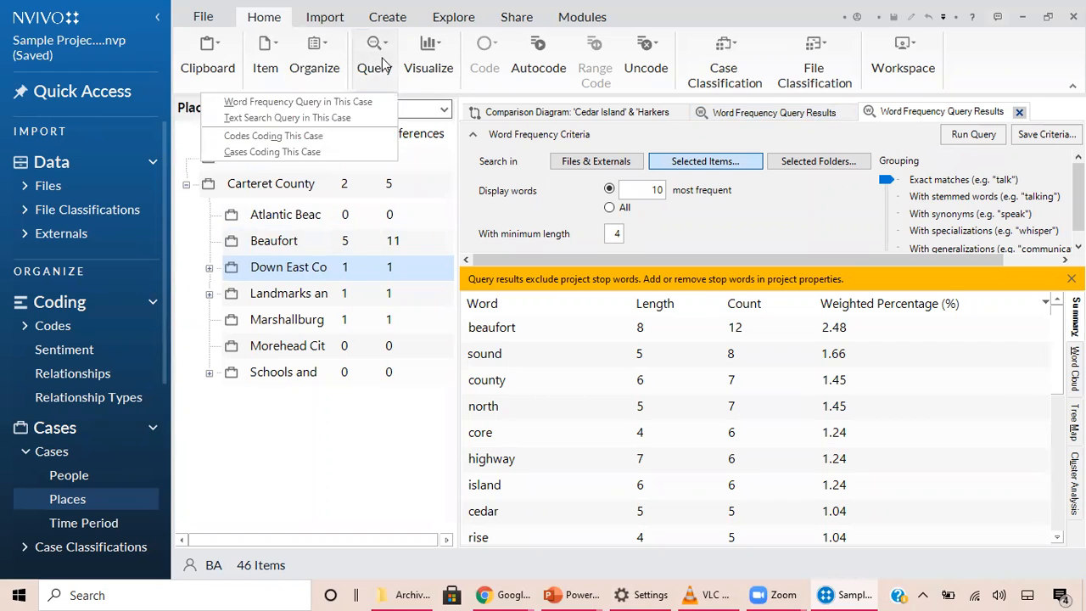
{"action": "left_click", "coordinate": [315, 121]}
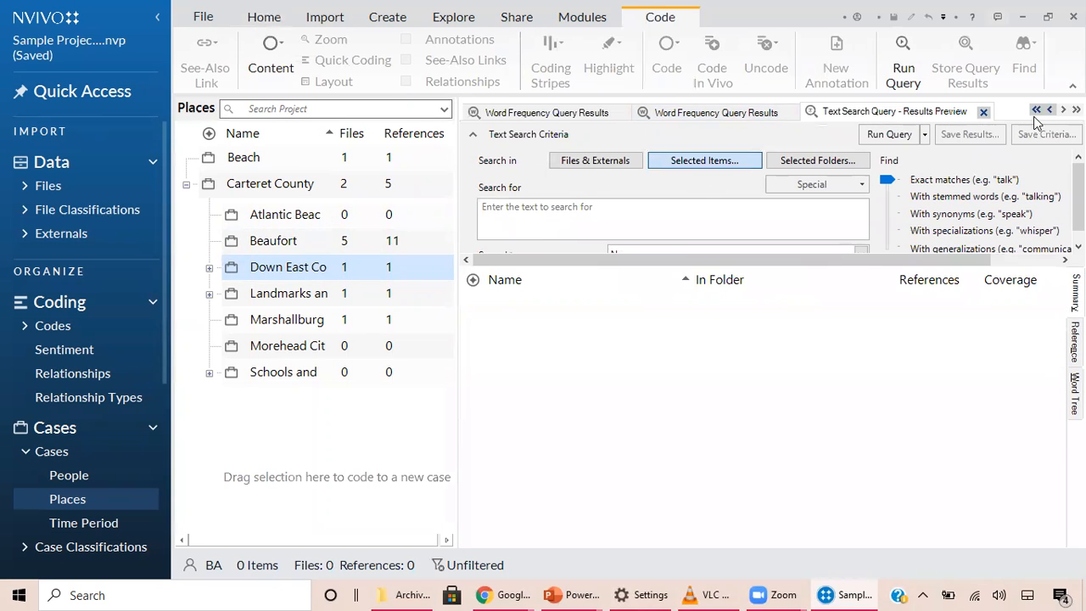
{"action": "left_click", "coordinate": [983, 111]}
Run a text search query for "water" in the Beaufort case.
{"action": "left_click", "coordinate": [307, 243]}
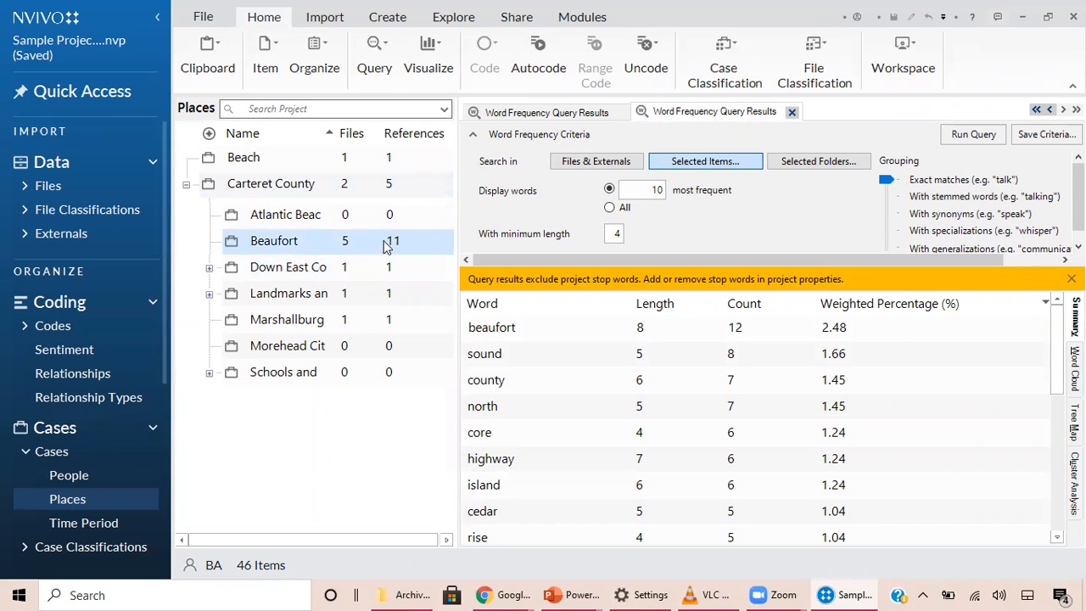
{"action": "left_click", "coordinate": [378, 58]}
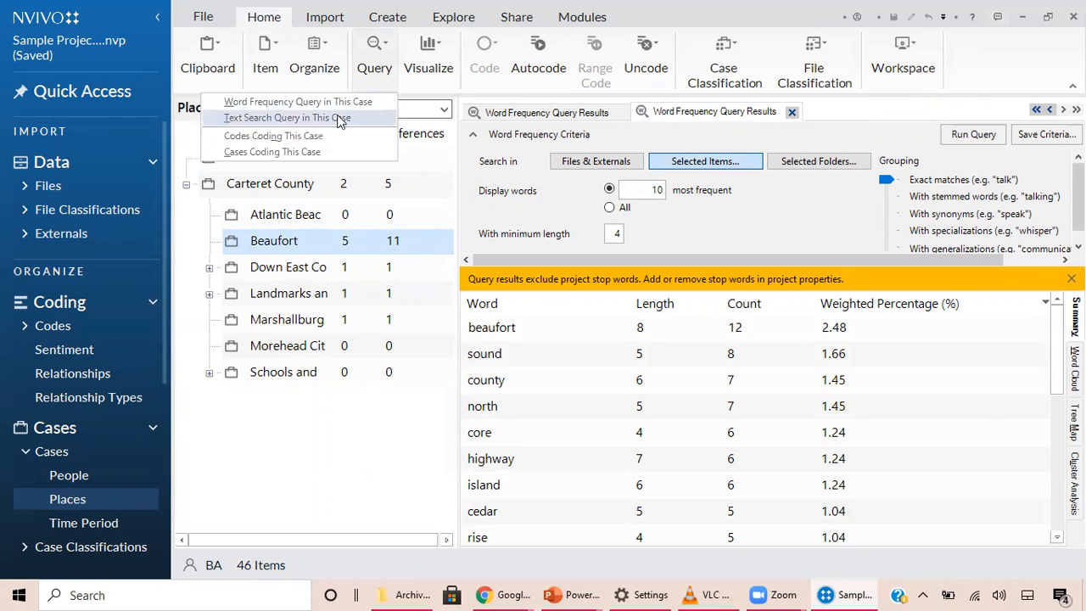
{"action": "left_click", "coordinate": [339, 120]}
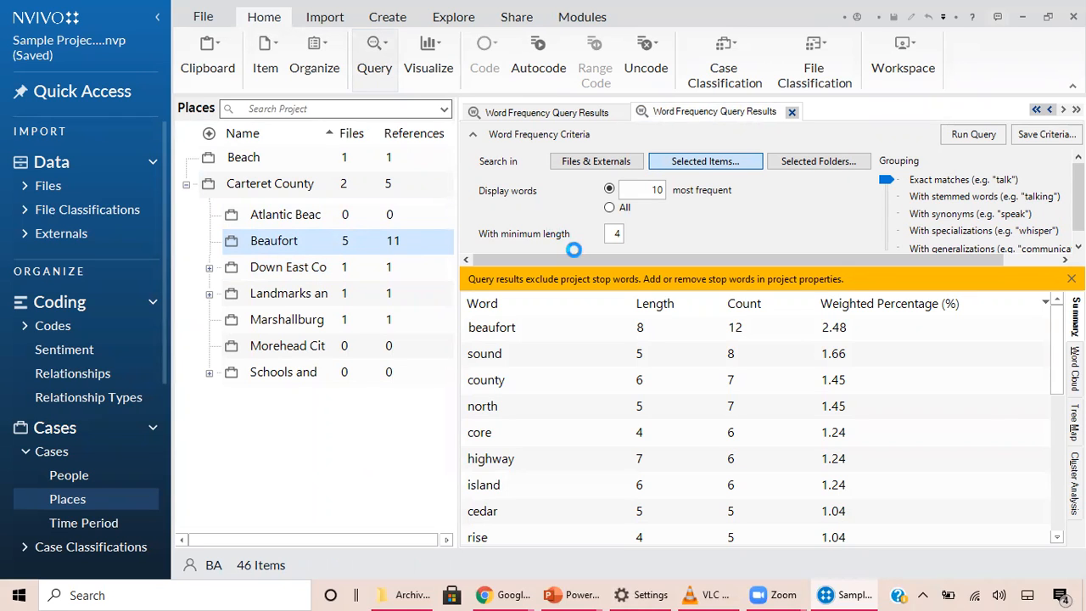
{"action": "left_click", "coordinate": [549, 204]}
{"action": "type", "text": "water"}
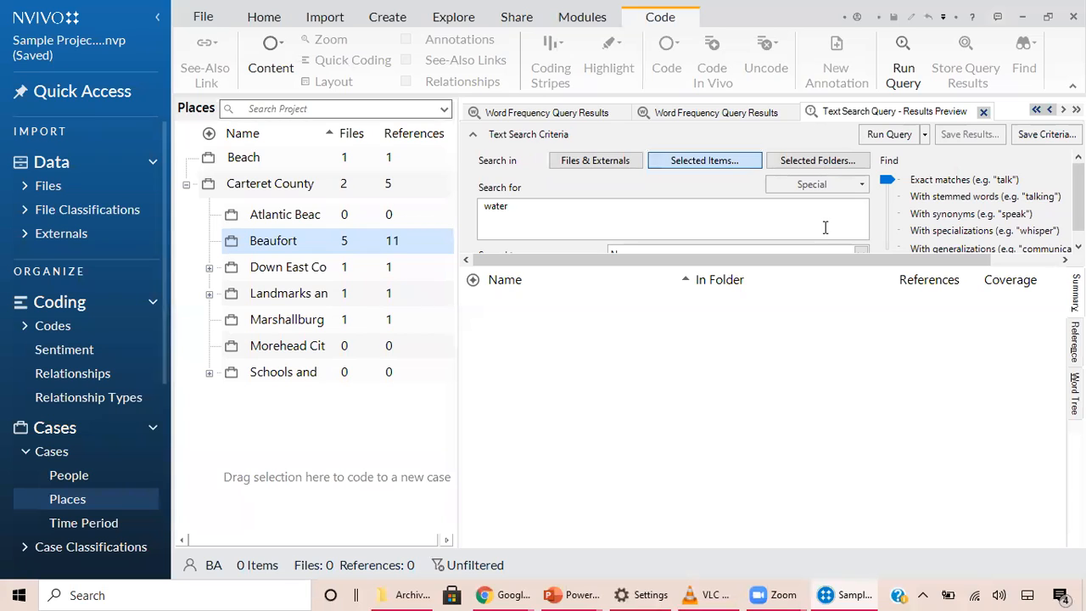
{"action": "left_click", "coordinate": [897, 136]}
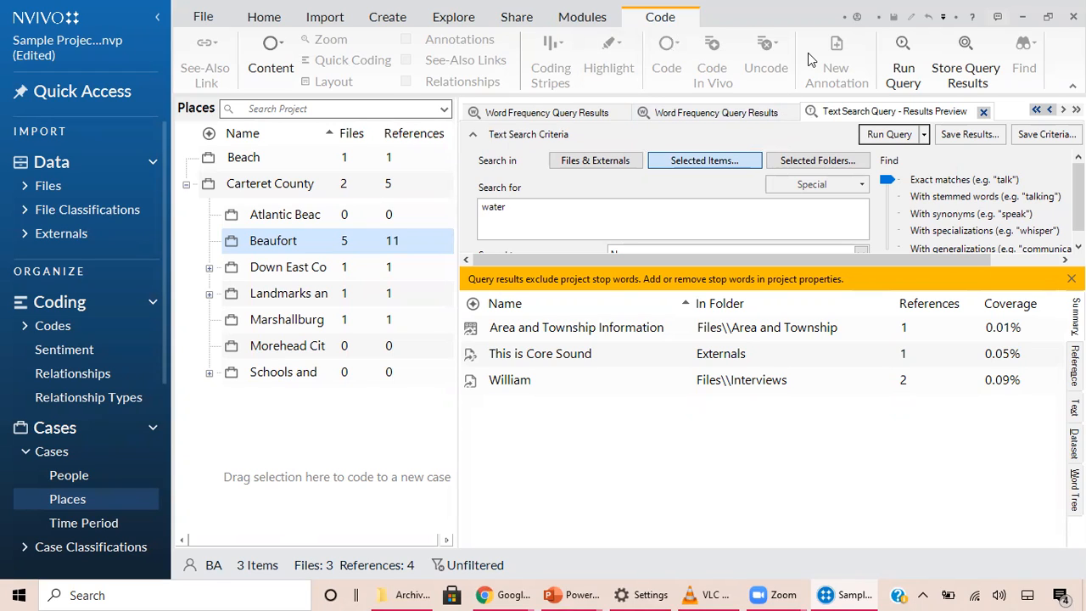
Close the text search results, both word frequency results and the Cedar Island and Harkers comparison diagram.
{"action": "left_click", "coordinate": [983, 114]}
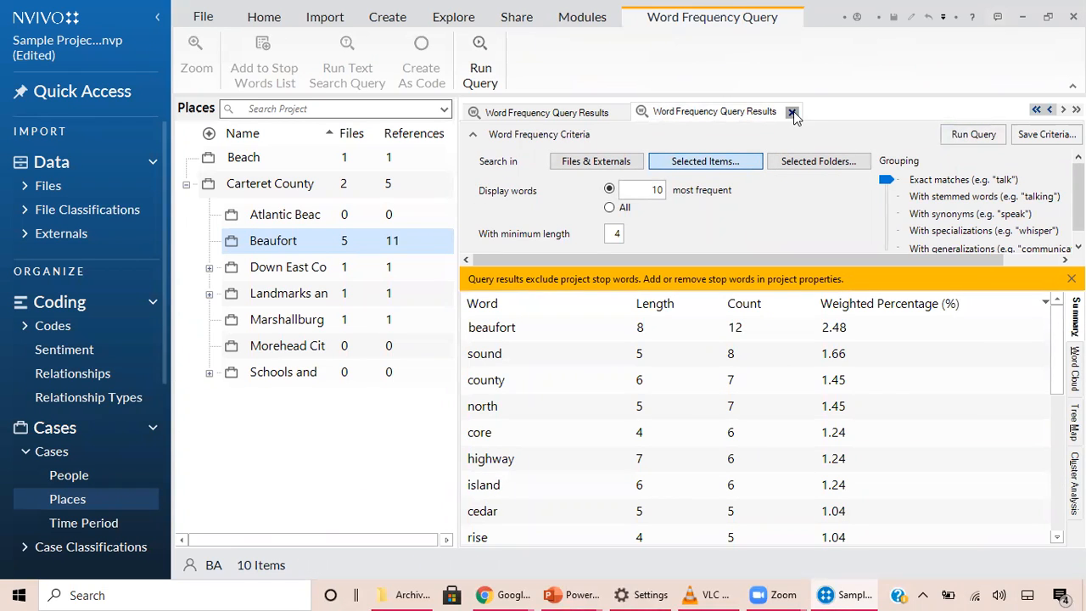
{"action": "left_click", "coordinate": [792, 113]}
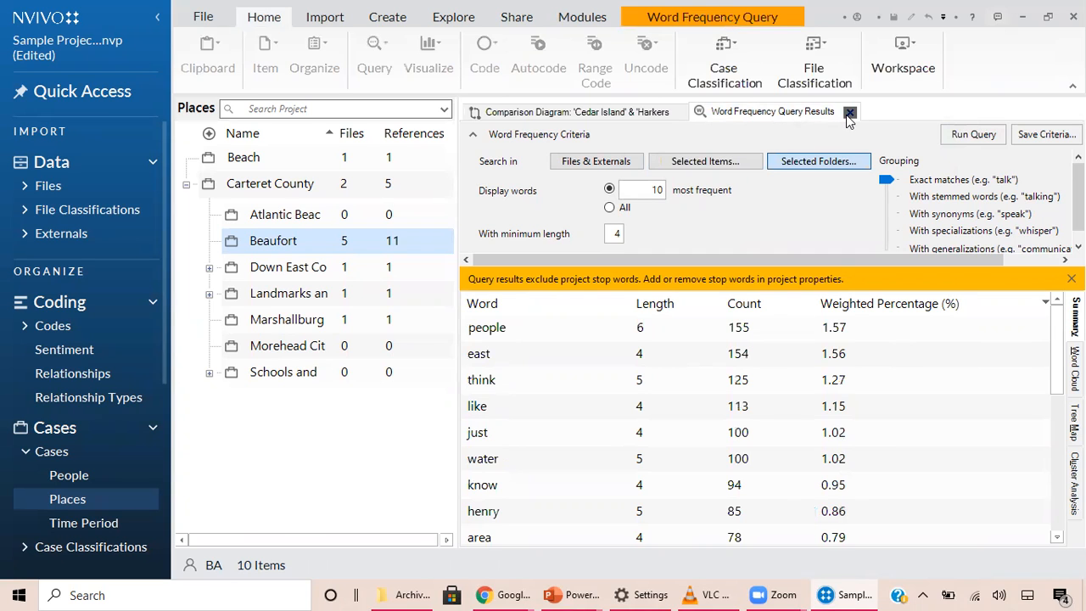
{"action": "left_click", "coordinate": [848, 114]}
{"action": "left_click", "coordinate": [681, 112]}
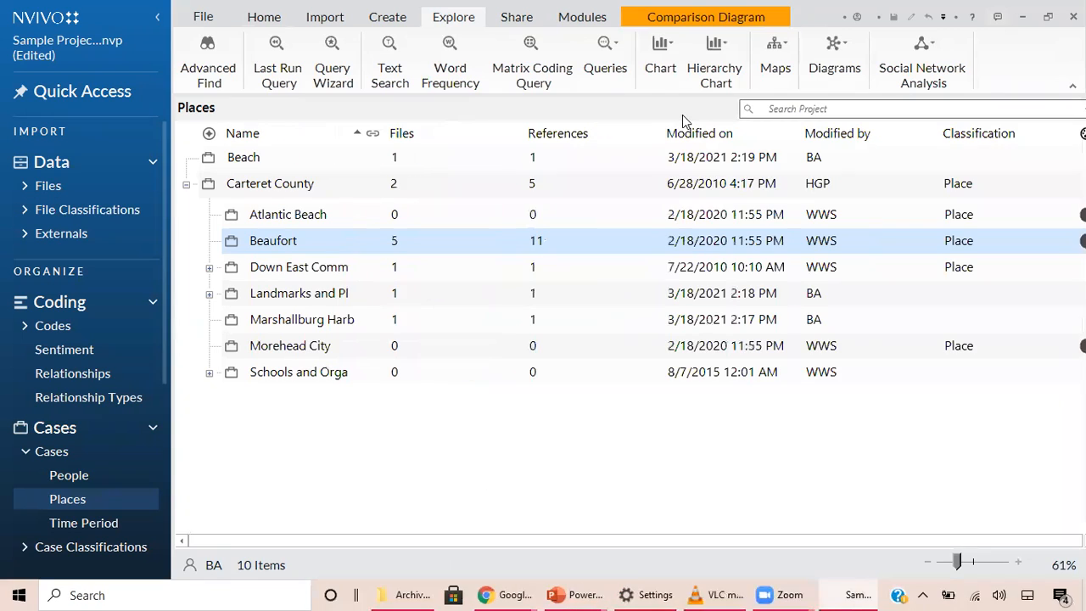
Open the Beaufort case to display its coded references.
{"action": "left_click", "coordinate": [273, 244]}
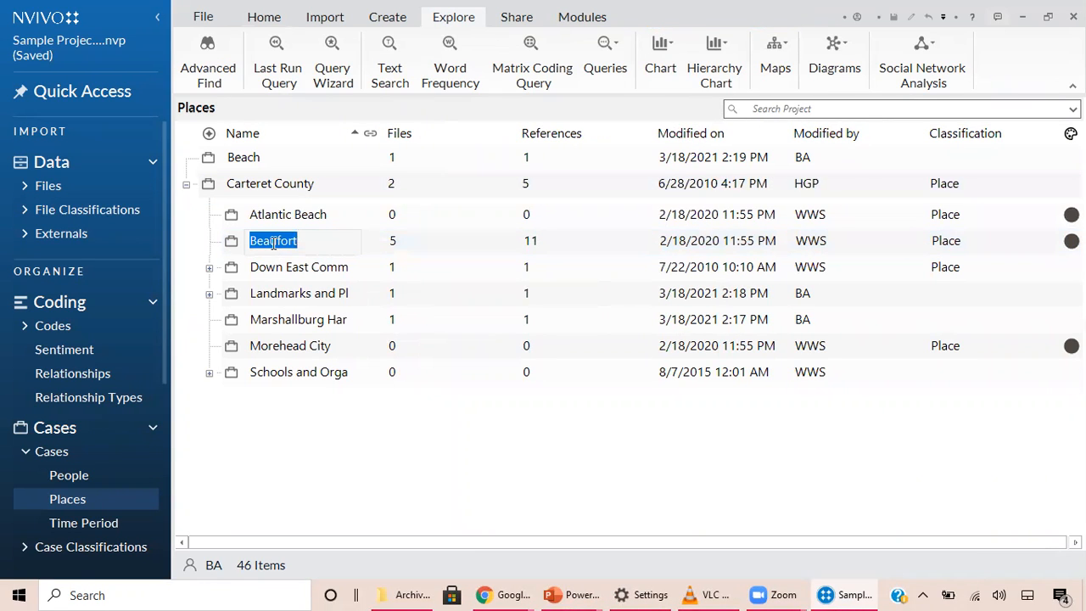
{"action": "left_click", "coordinate": [399, 248]}
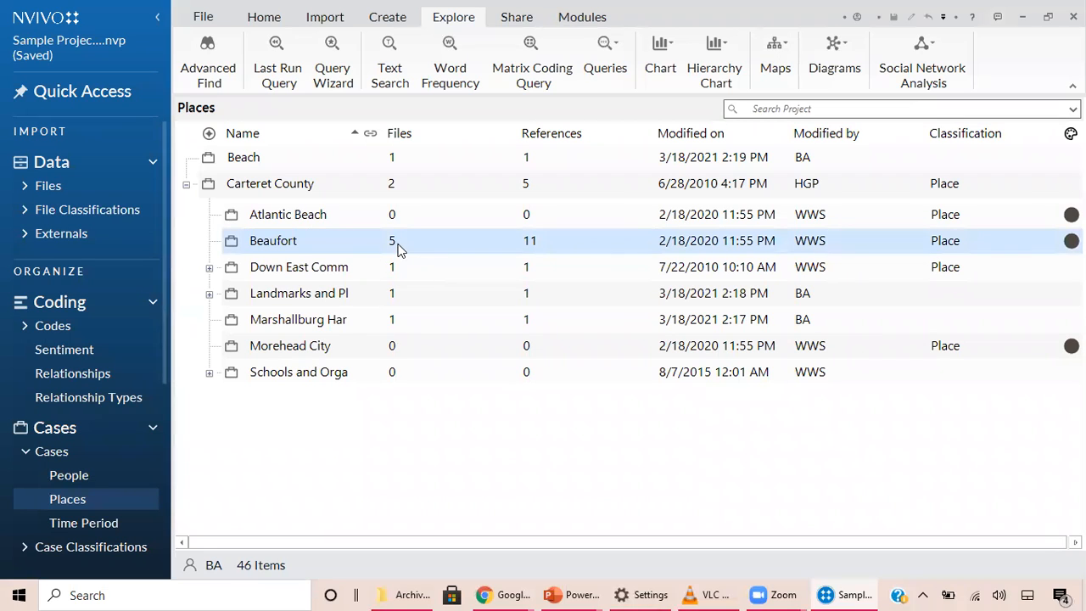
{"action": "double_click", "coordinate": [398, 250]}
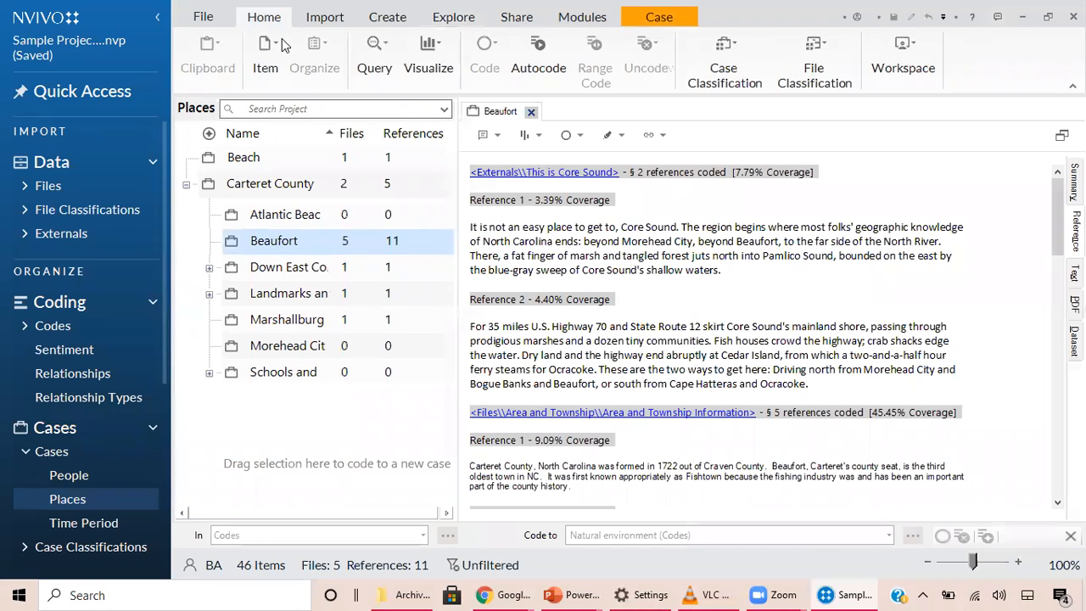
Review the visualization options for the Beaufort case and browse the Time Period and People cases.
{"action": "left_click", "coordinate": [323, 244]}
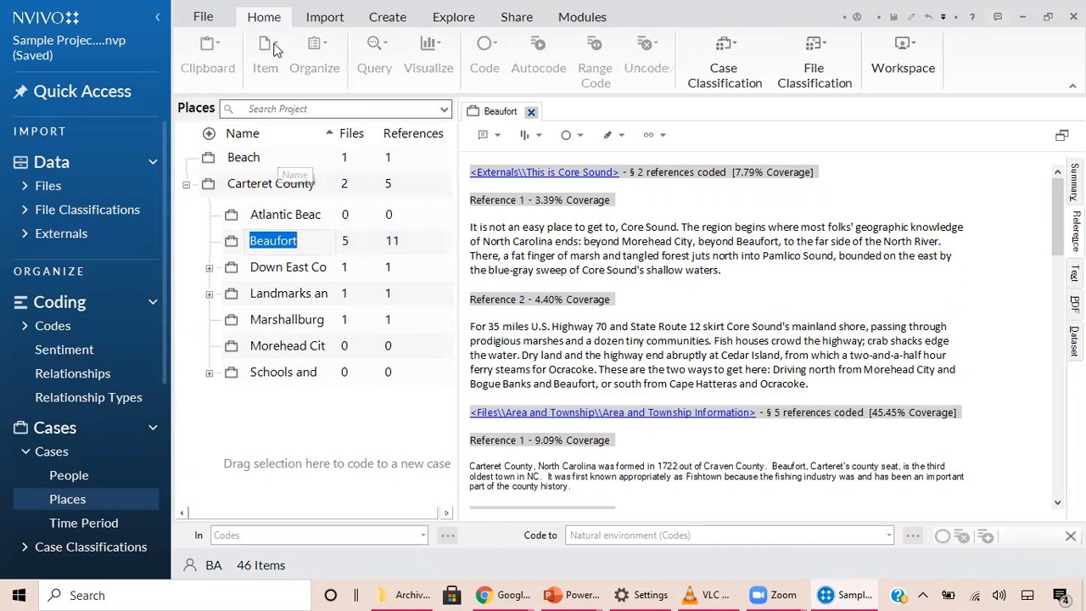
{"action": "left_click", "coordinate": [369, 245]}
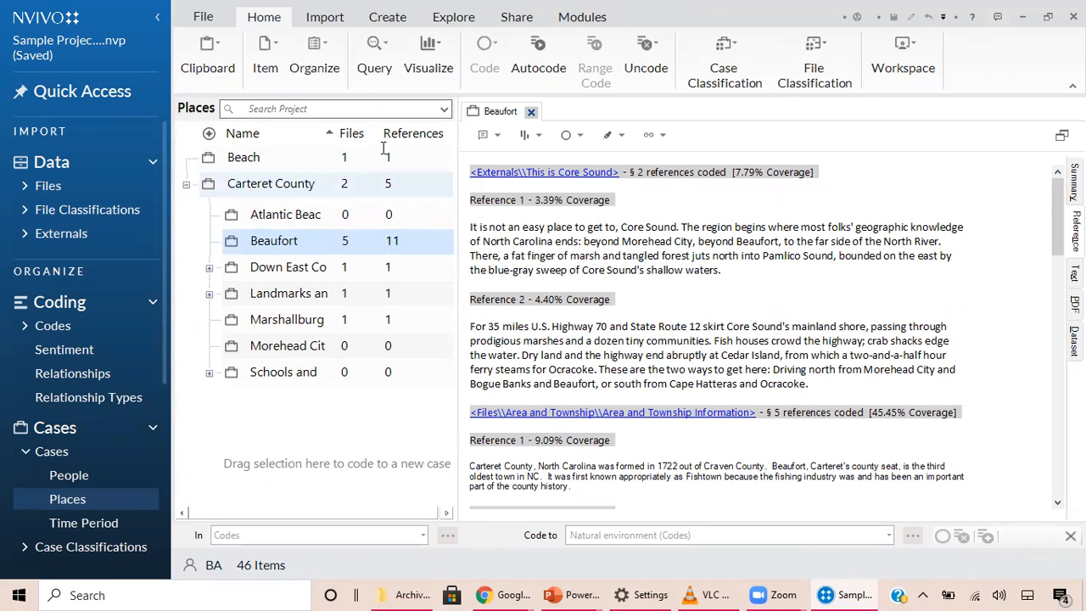
{"action": "left_click", "coordinate": [438, 53]}
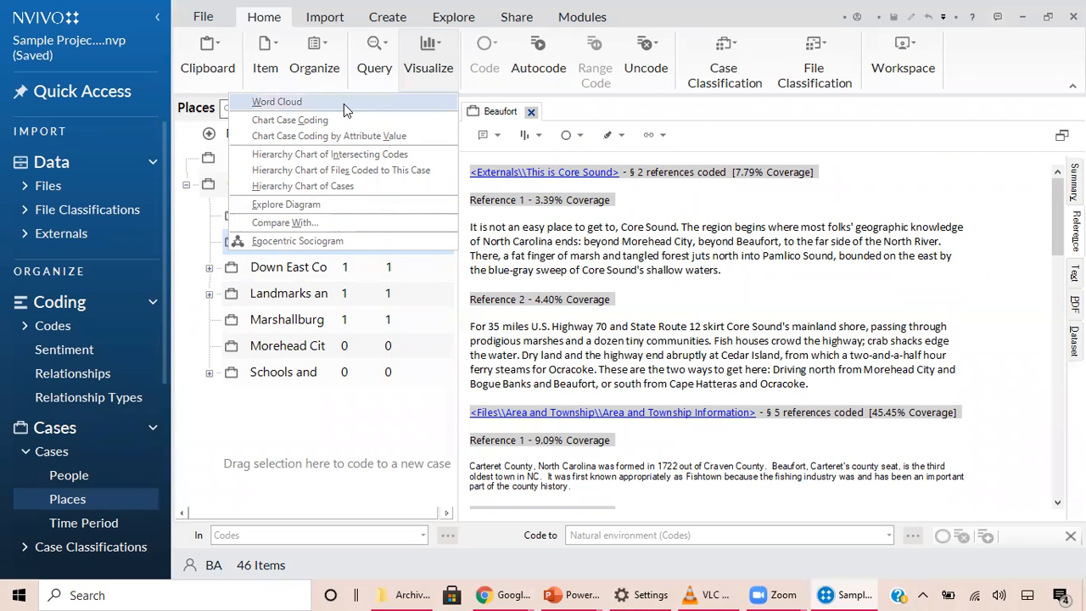
{"action": "left_click", "coordinate": [440, 51]}
{"action": "left_click", "coordinate": [440, 49]}
{"action": "left_click", "coordinate": [441, 49]}
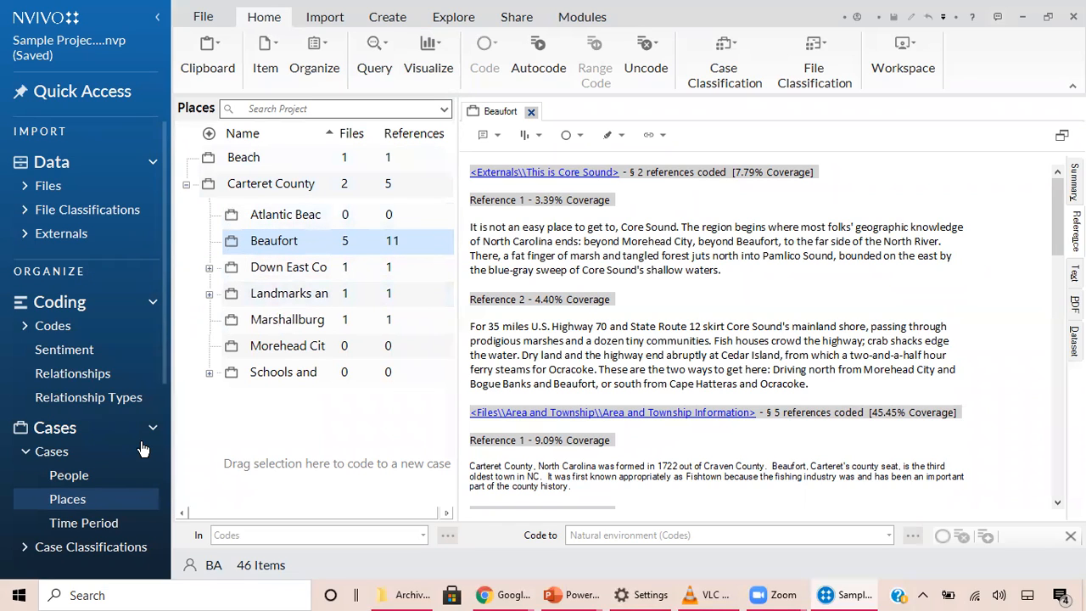
{"action": "left_click", "coordinate": [92, 523]}
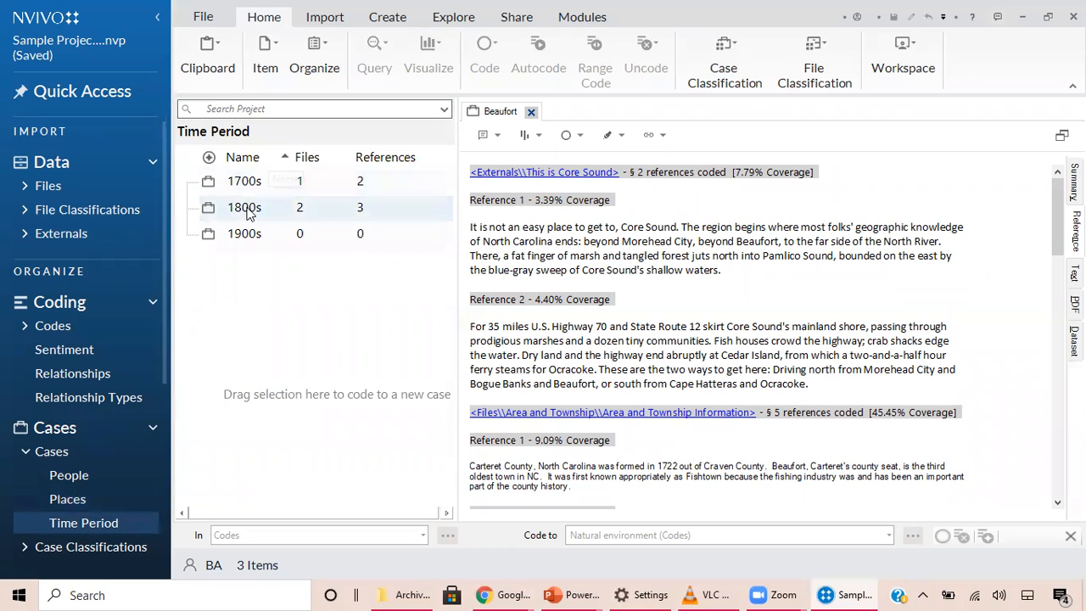
{"action": "left_click", "coordinate": [57, 476]}
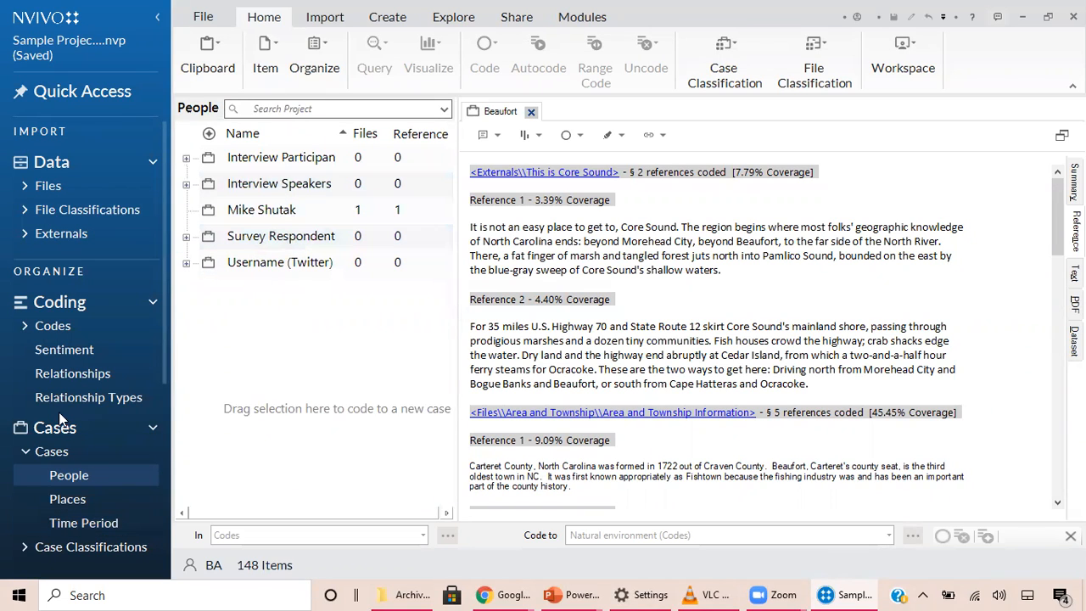
Create a code coding chart for the Natural environment code.
{"action": "left_click", "coordinate": [59, 329]}
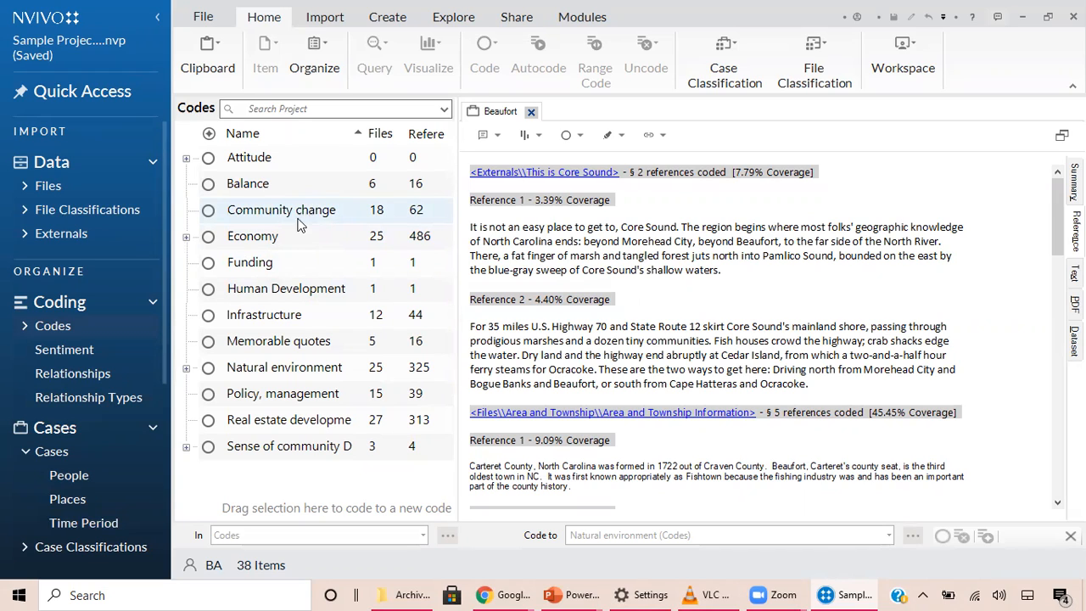
{"action": "left_click", "coordinate": [274, 370]}
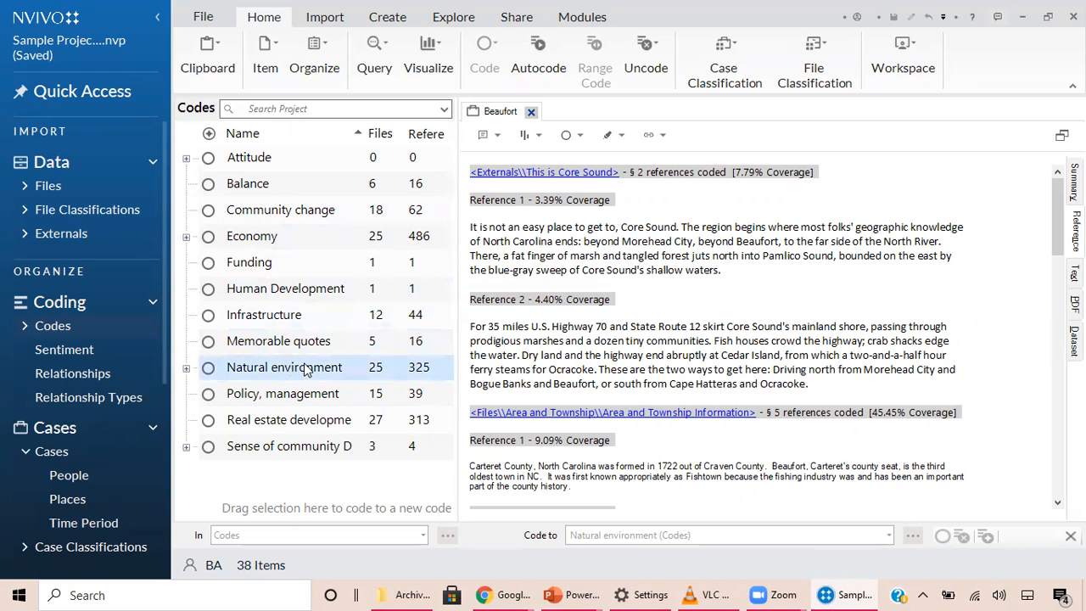
{"action": "left_click", "coordinate": [442, 56]}
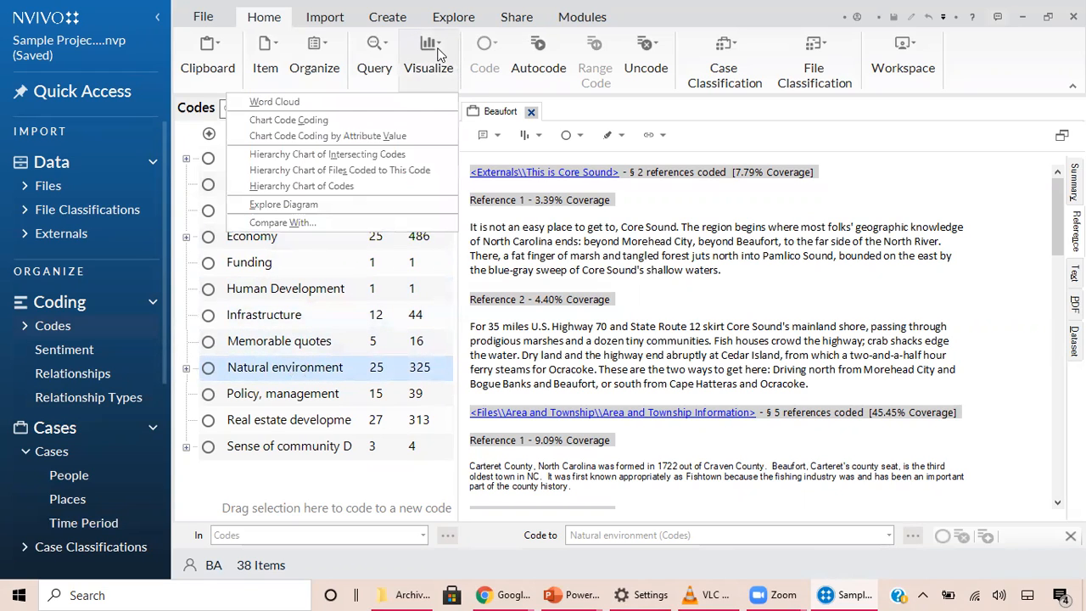
{"action": "left_click", "coordinate": [389, 123]}
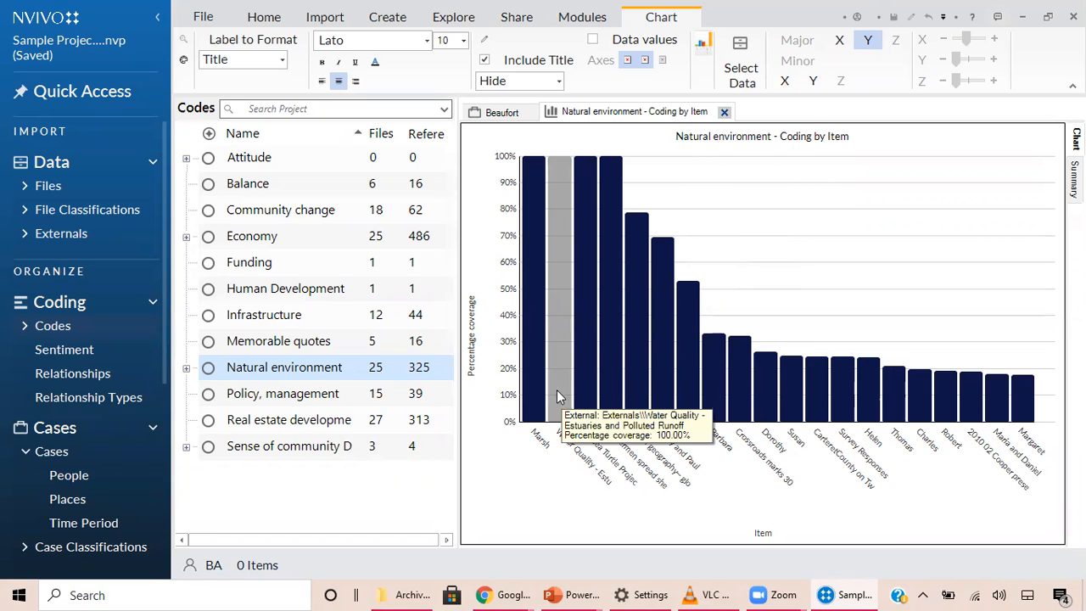
Examine the coverage of the chart's bars, open the Marsh picture from its bar and close it again.
{"action": "mouse_move", "coordinate": [736, 380]}
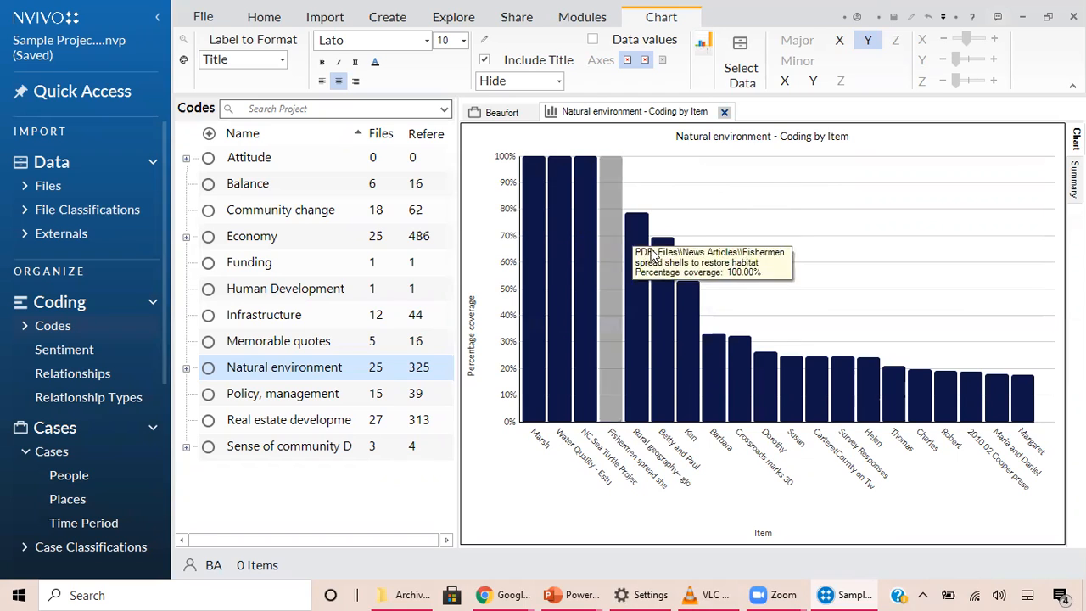
{"action": "mouse_move", "coordinate": [524, 421]}
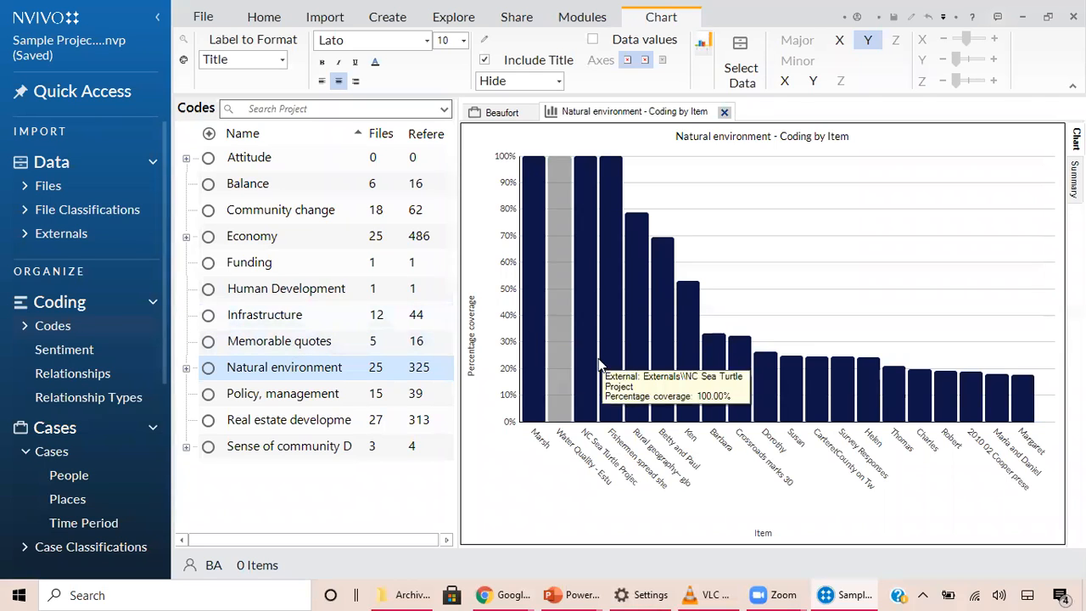
{"action": "double_click", "coordinate": [524, 371]}
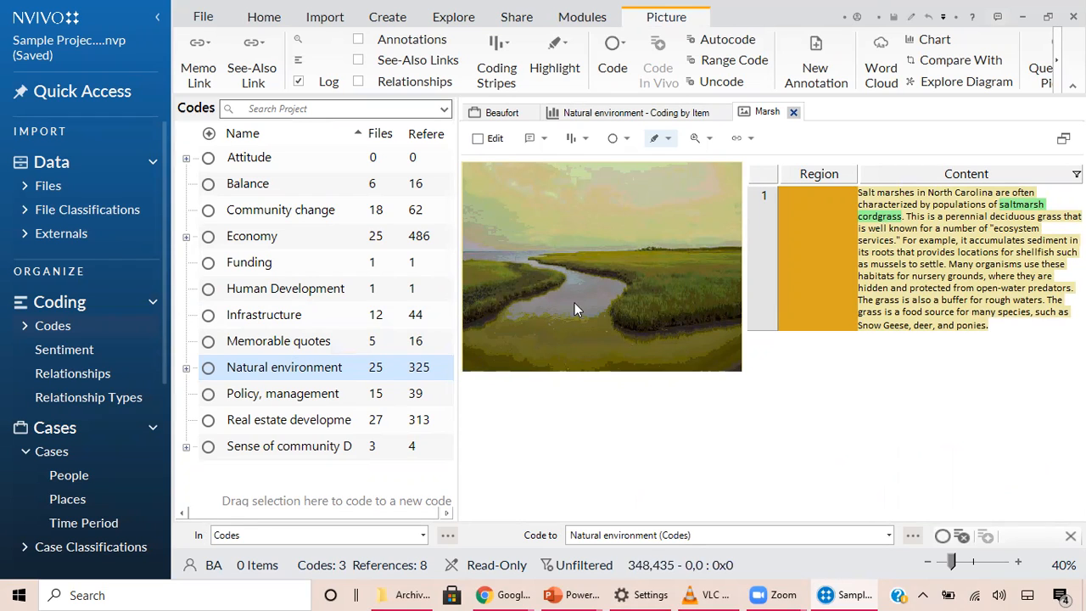
{"action": "left_click", "coordinate": [793, 114]}
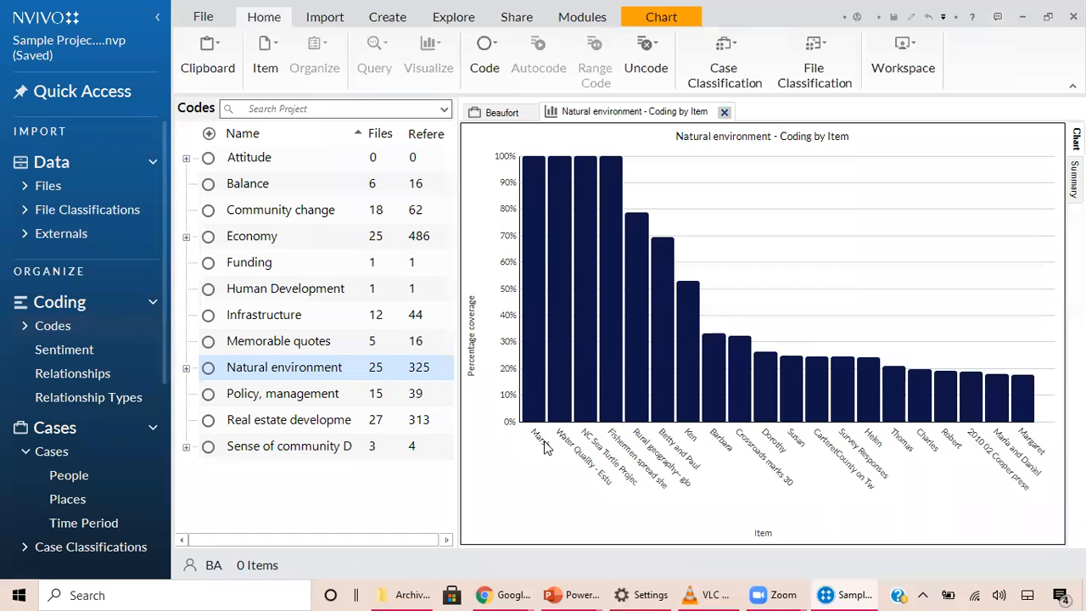
Review the chart's data selection options, including the X-axis and Y-axis choices, and cancel without applying changes.
{"action": "right_click", "coordinate": [862, 274]}
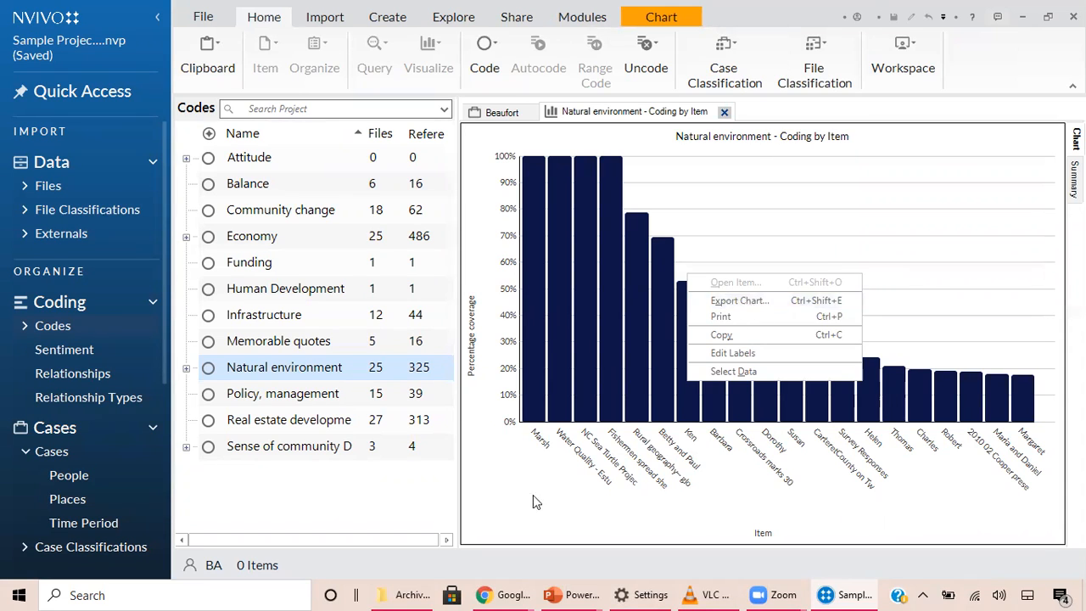
{"action": "left_click", "coordinate": [511, 530]}
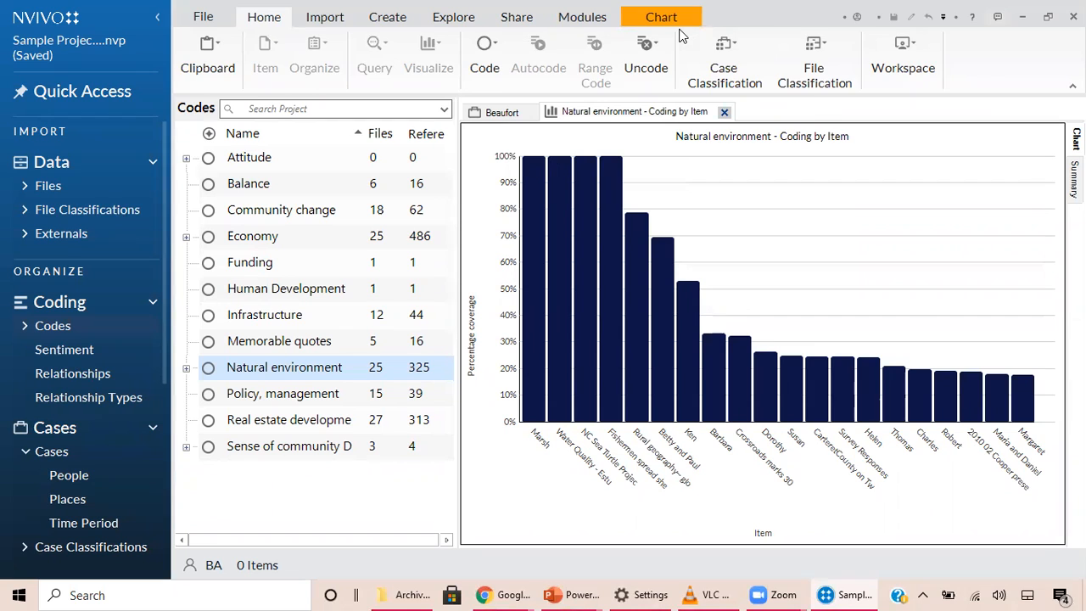
{"action": "left_click", "coordinate": [679, 27]}
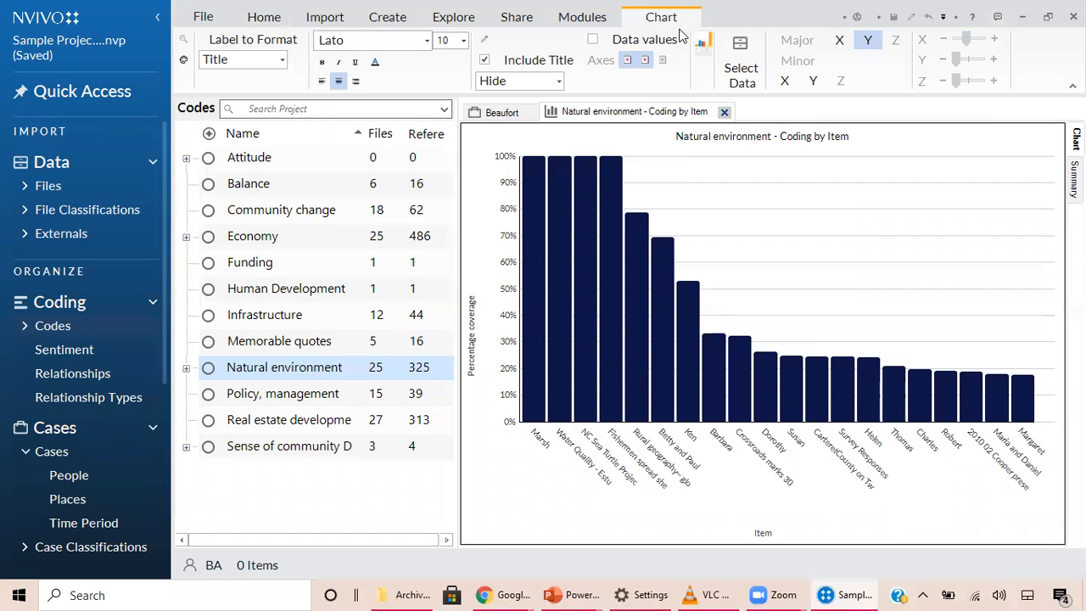
{"action": "left_click", "coordinate": [752, 76]}
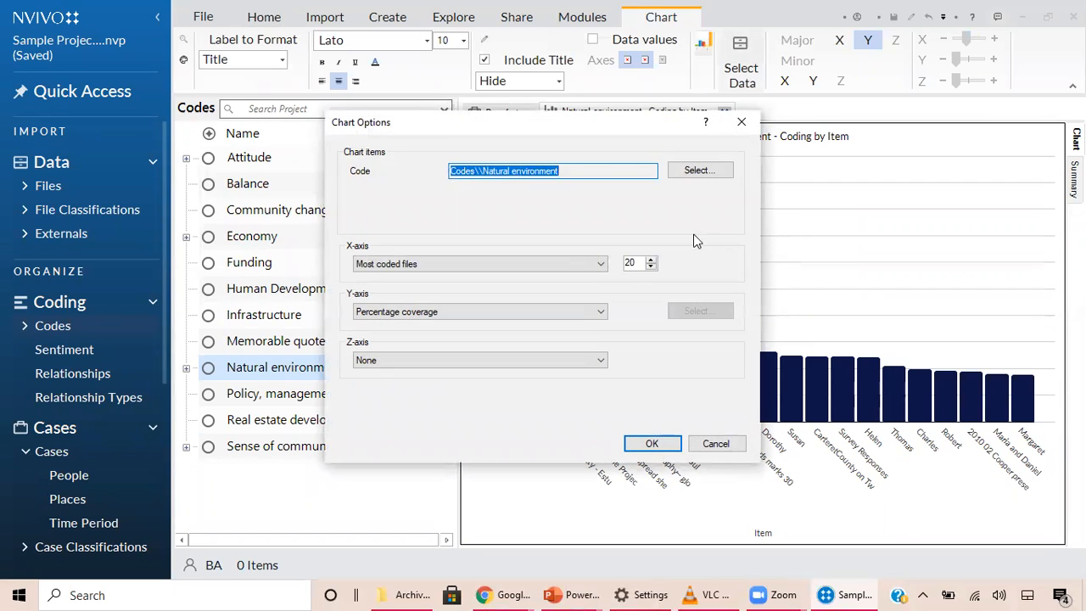
{"action": "left_click", "coordinate": [582, 269]}
{"action": "left_click", "coordinate": [561, 320]}
{"action": "left_click", "coordinate": [560, 318]}
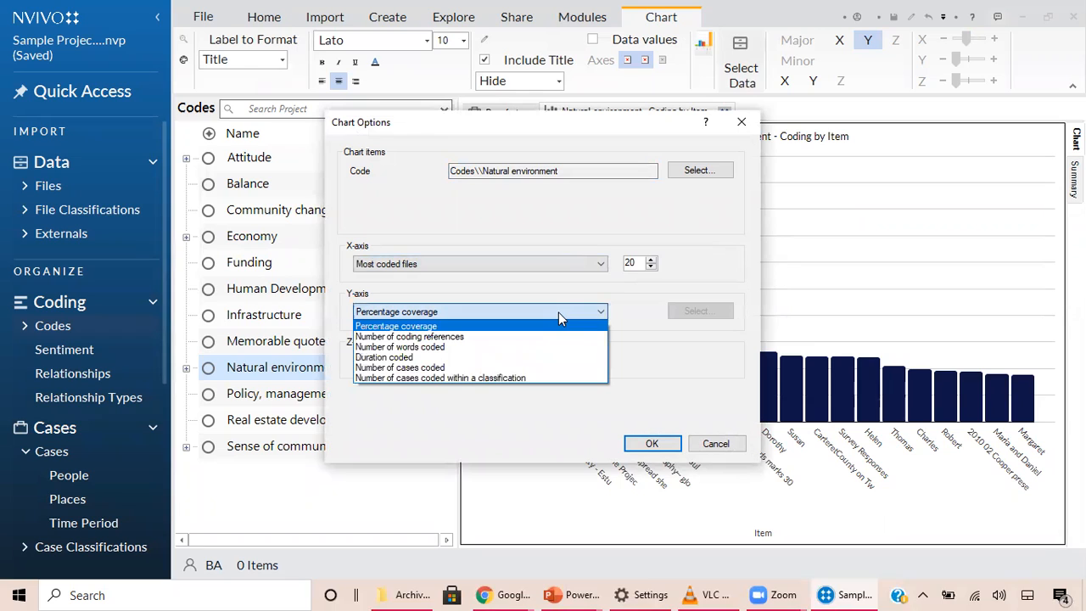
{"action": "left_click", "coordinate": [648, 342]}
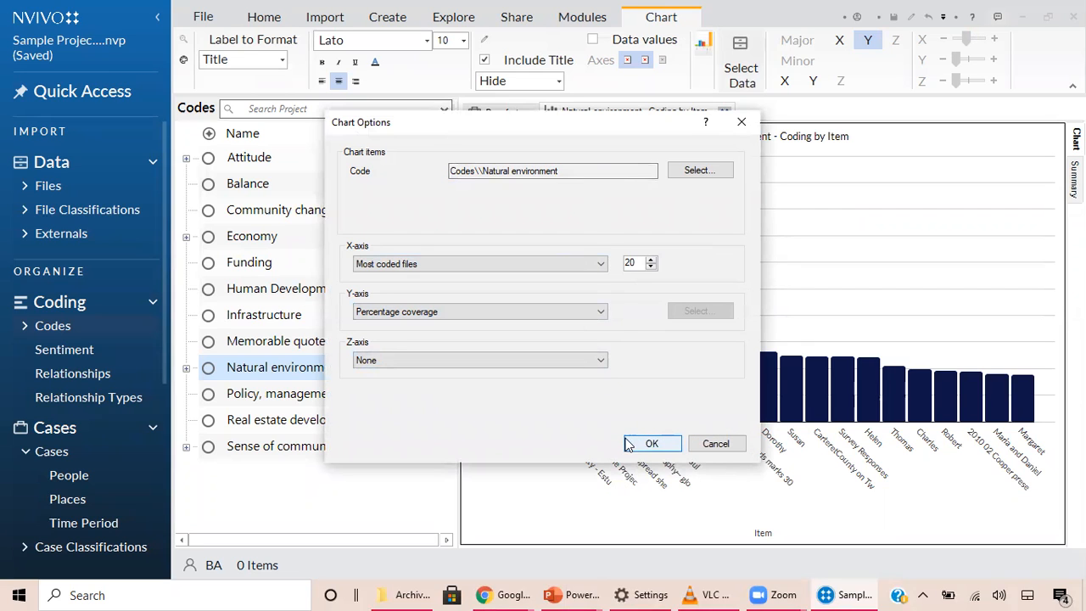
{"action": "left_click", "coordinate": [717, 448]}
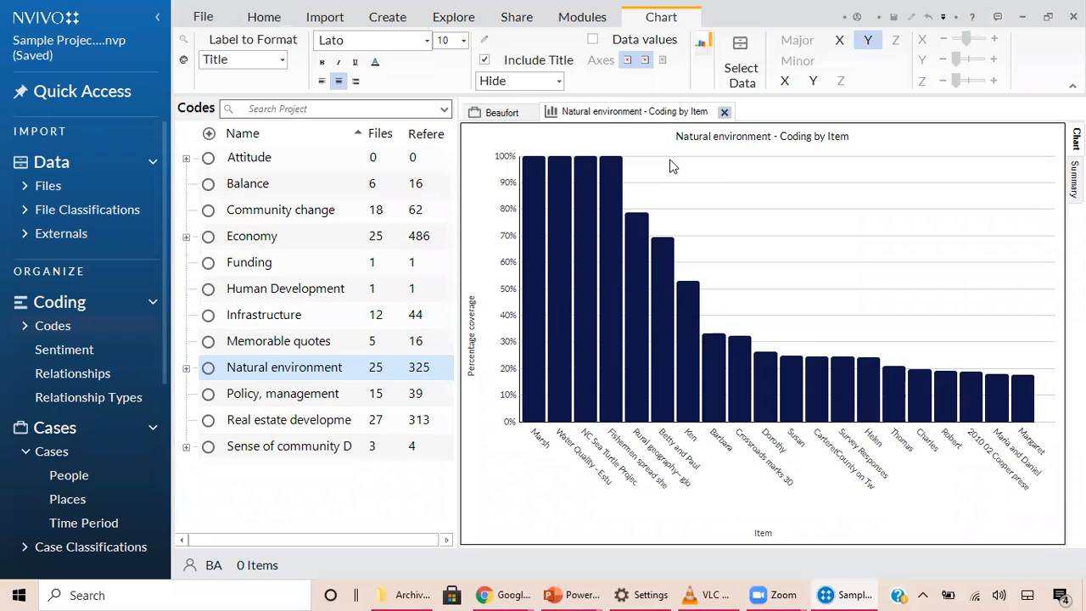
Review the column and bar chart types available for the Natural environment coding chart without changing the type.
{"action": "left_click", "coordinate": [701, 51]}
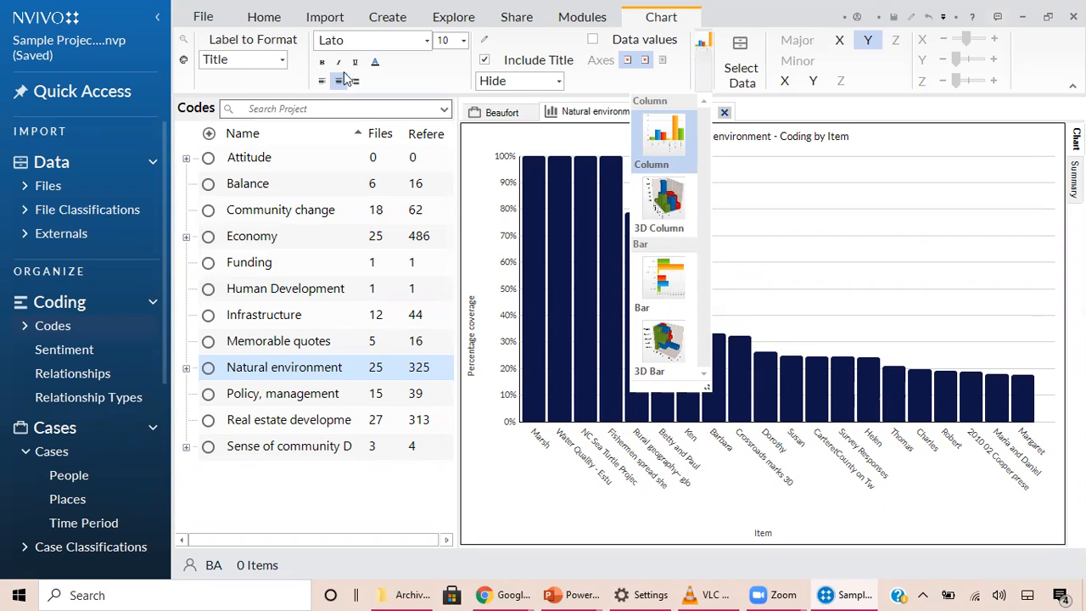
{"action": "left_click", "coordinate": [669, 78]}
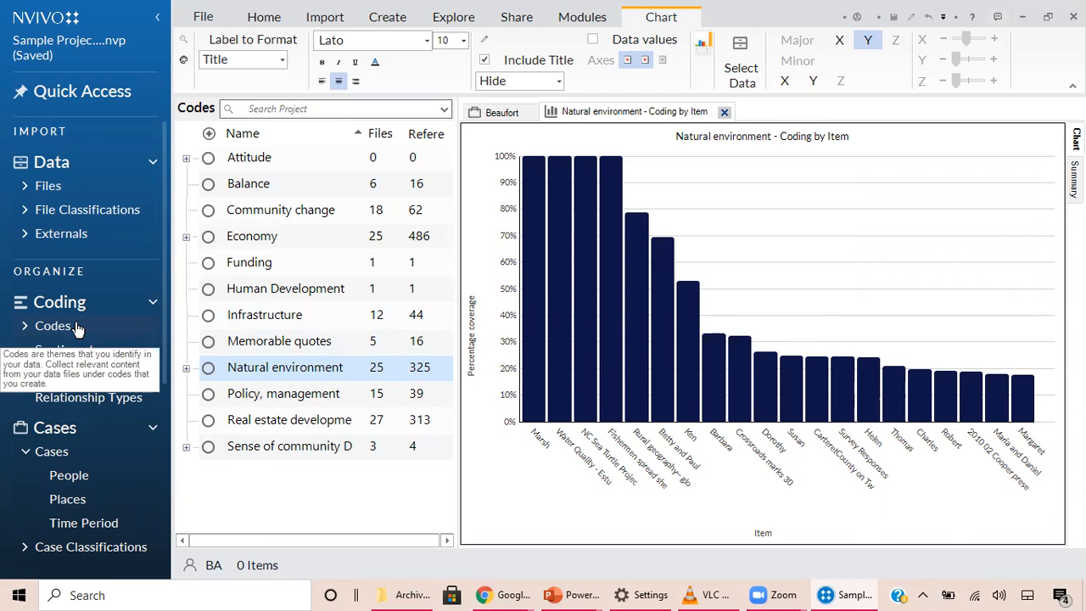
Show the project's file classifications and inspect the Interview classification, selecting its Interviewer attribute.
{"action": "left_click", "coordinate": [70, 219]}
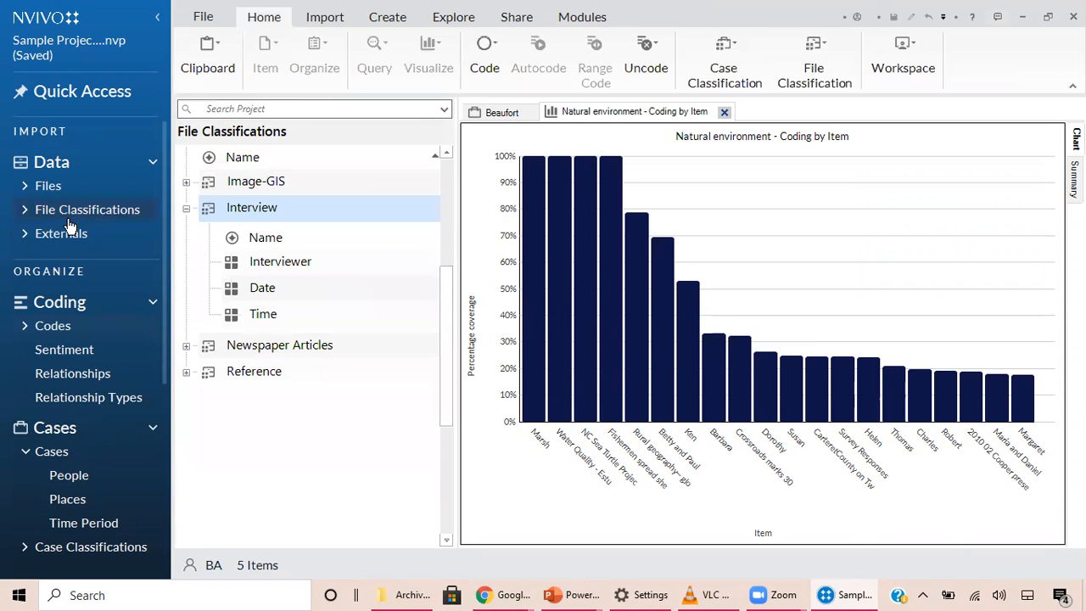
{"action": "left_click", "coordinate": [267, 352]}
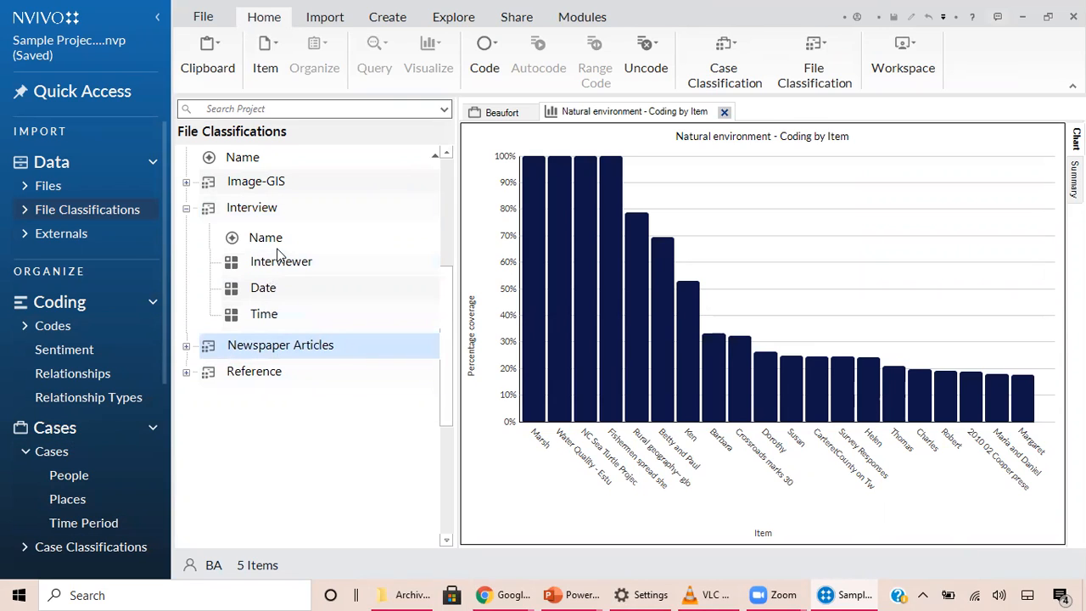
{"action": "left_click", "coordinate": [267, 213]}
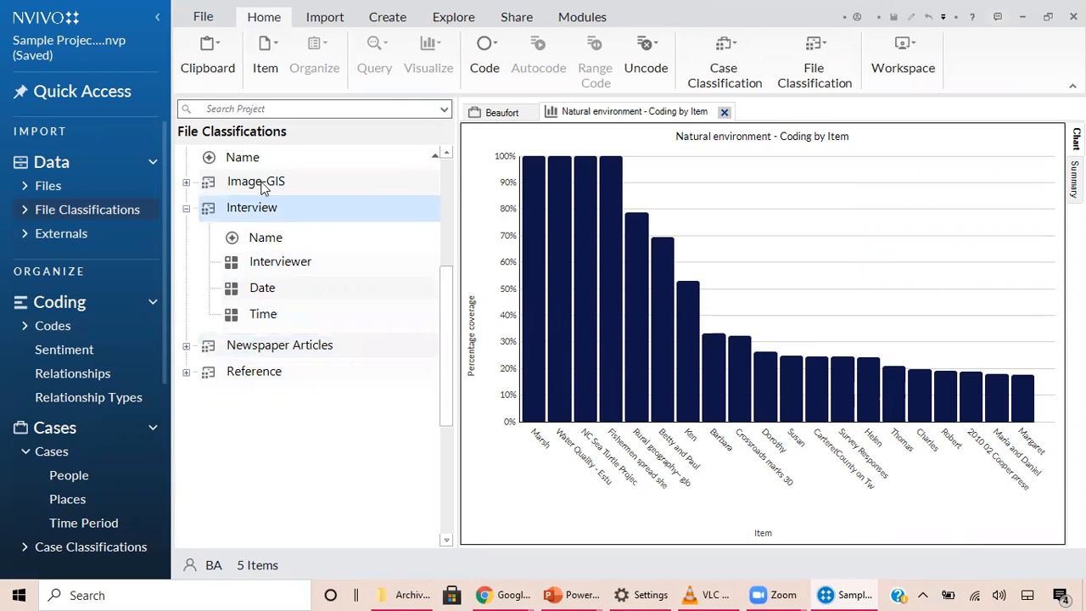
{"action": "left_click", "coordinate": [274, 265]}
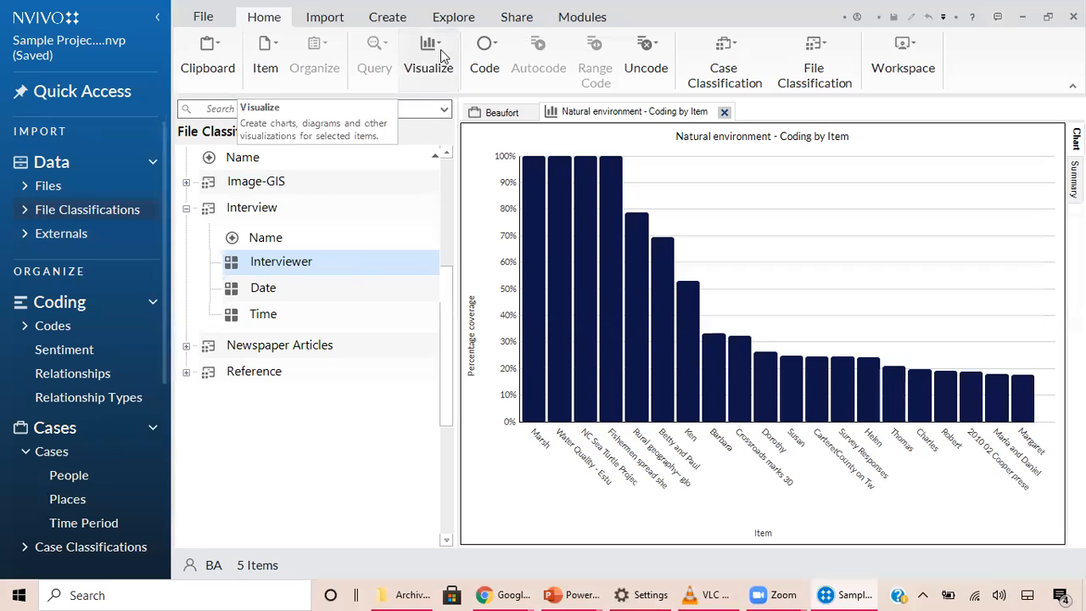
Expand the Newspaper Articles classification, select its Publication Date attribute, and collapse the classification again.
{"action": "left_click", "coordinate": [186, 346]}
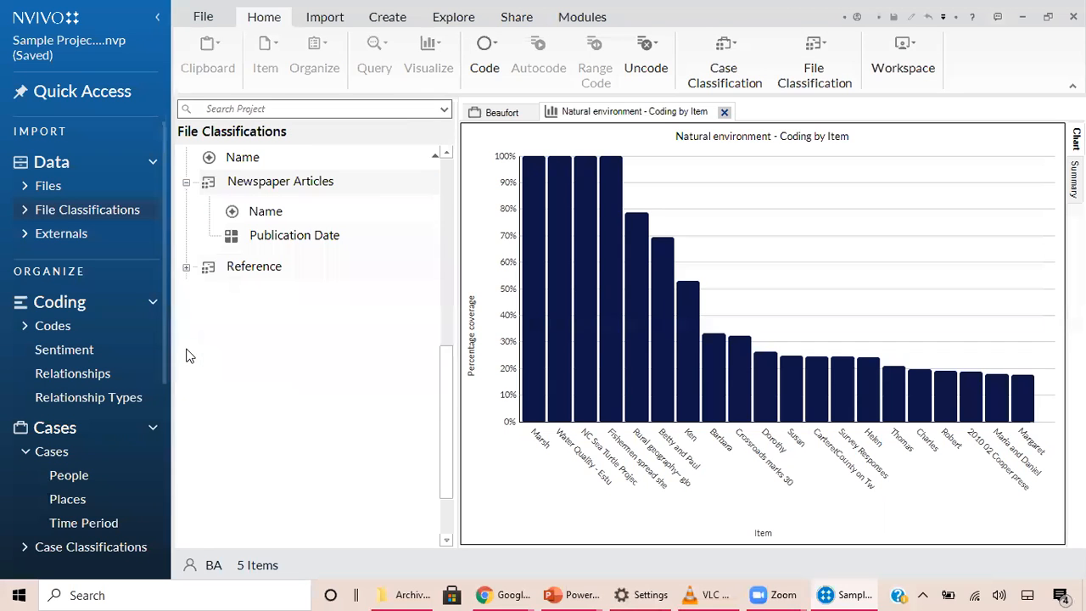
{"action": "left_click", "coordinate": [298, 238]}
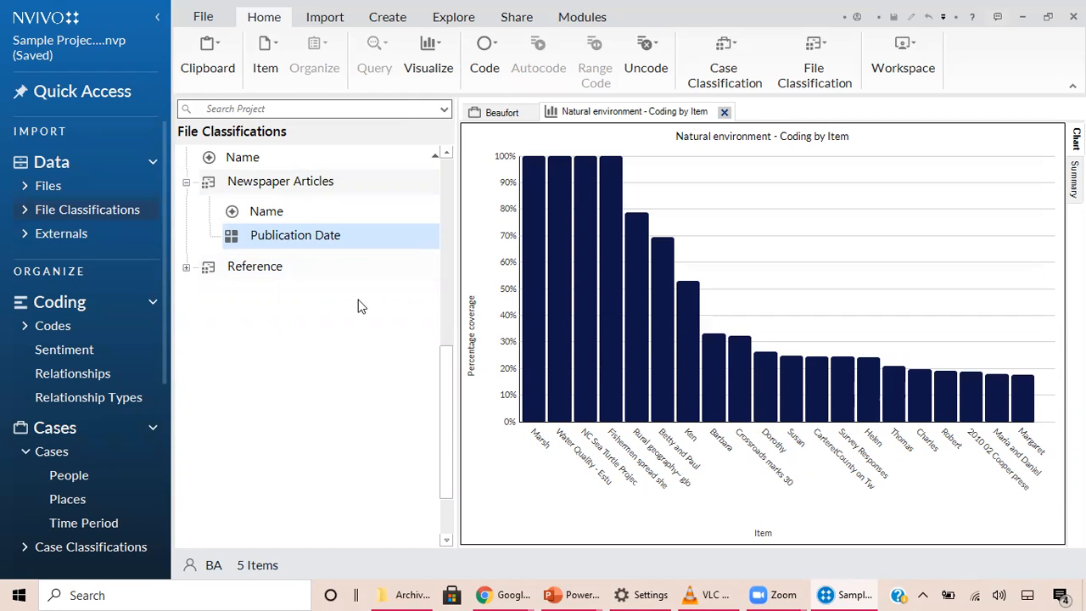
{"action": "left_click", "coordinate": [185, 183]}
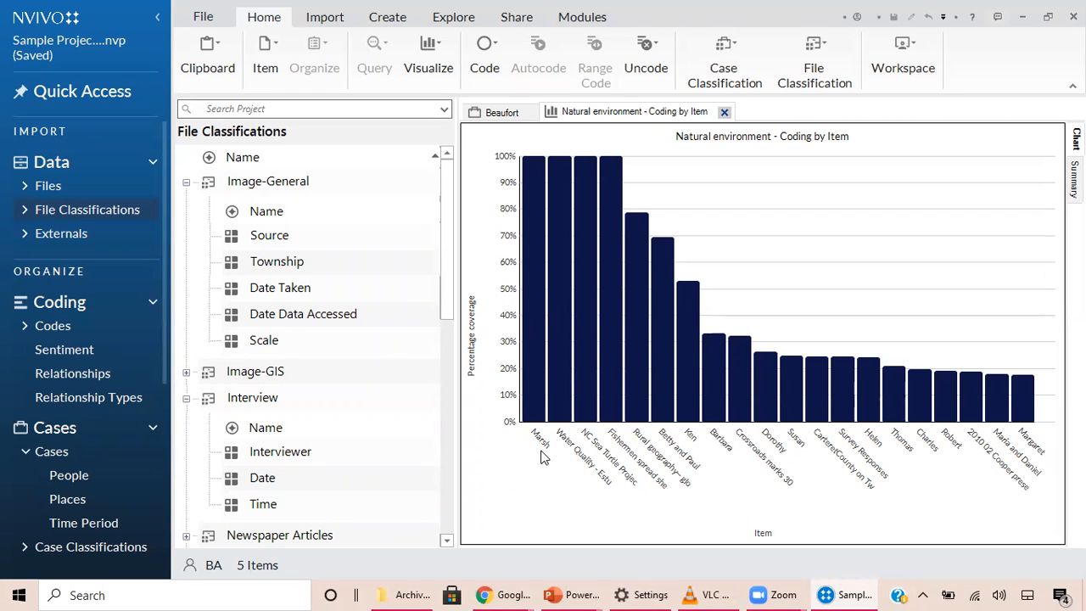
{"action": "mouse_move", "coordinate": [565, 338]}
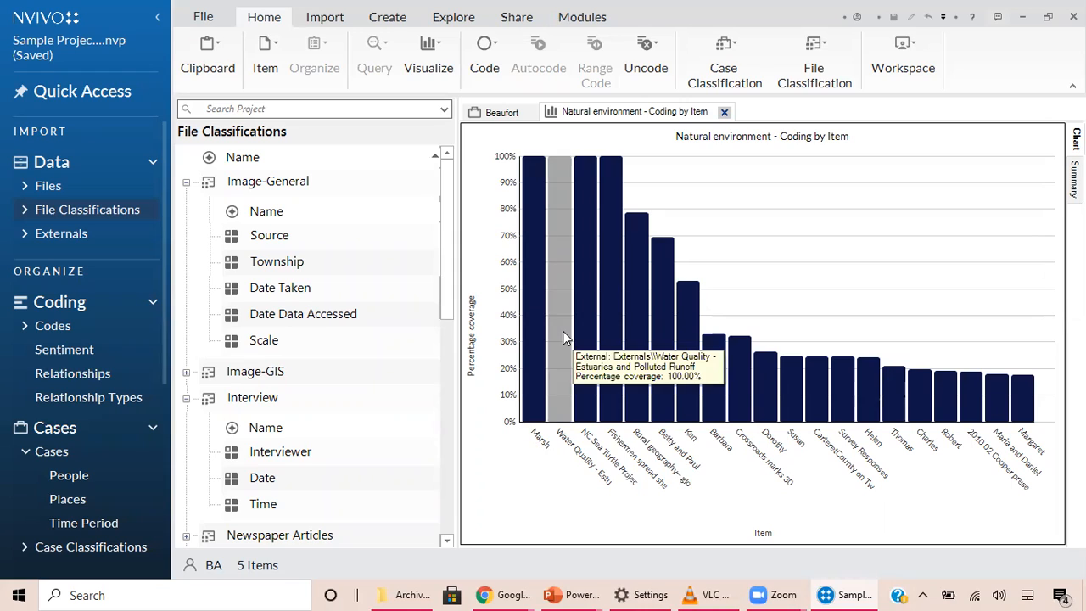